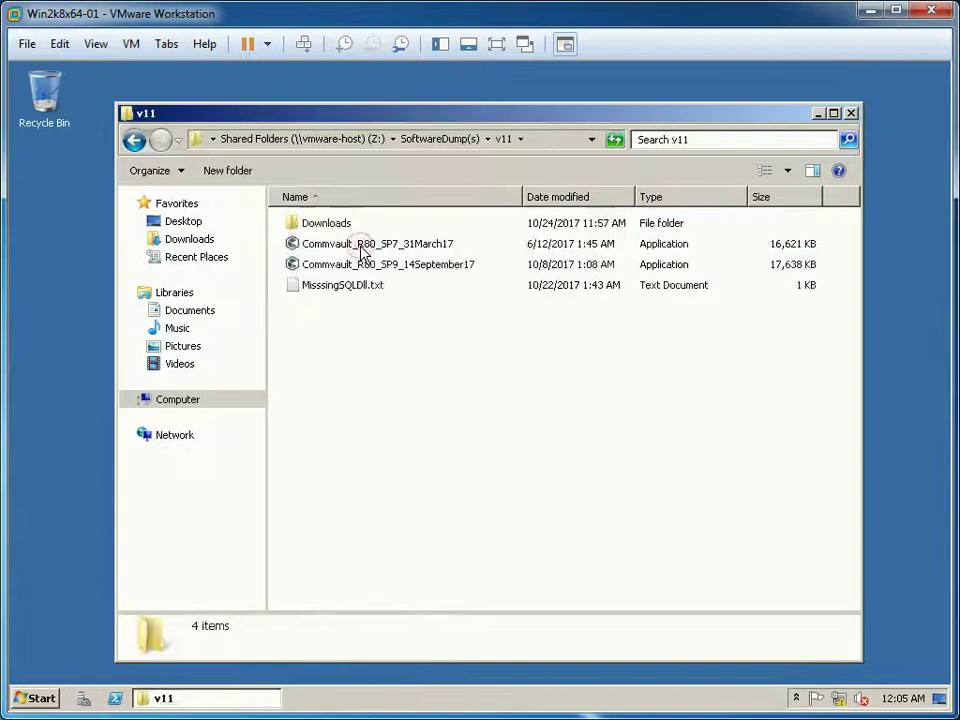
# Open the v11 Downloads > Downloads_WinX64 folder in Windows Explorer
pyautogui.doubleClick(370, 229)
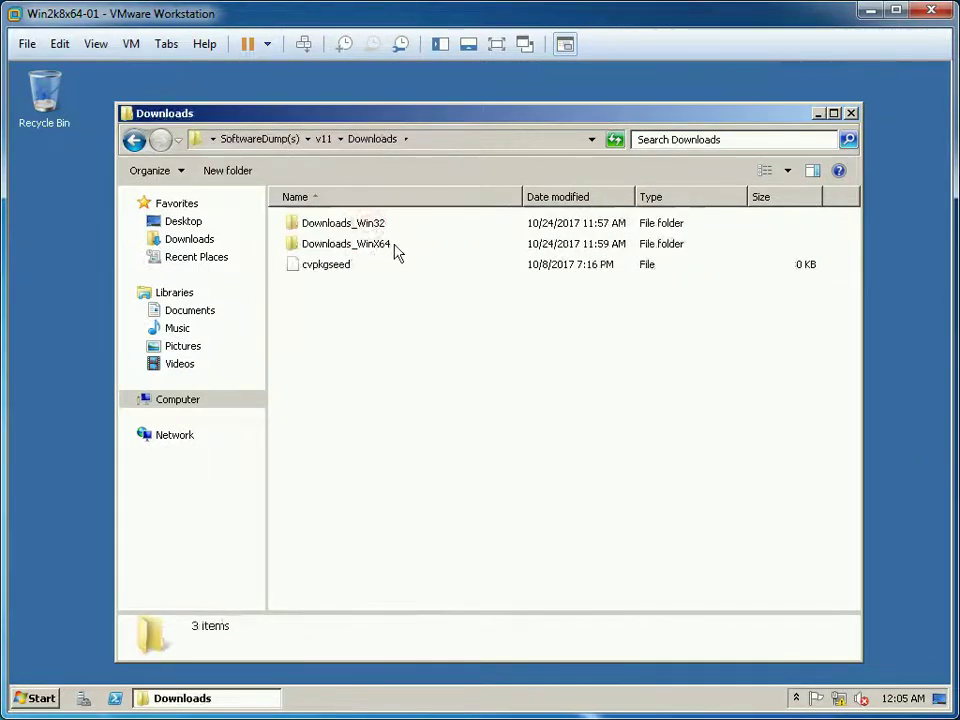
pyautogui.click(403, 252)
pyautogui.doubleClick(403, 252)
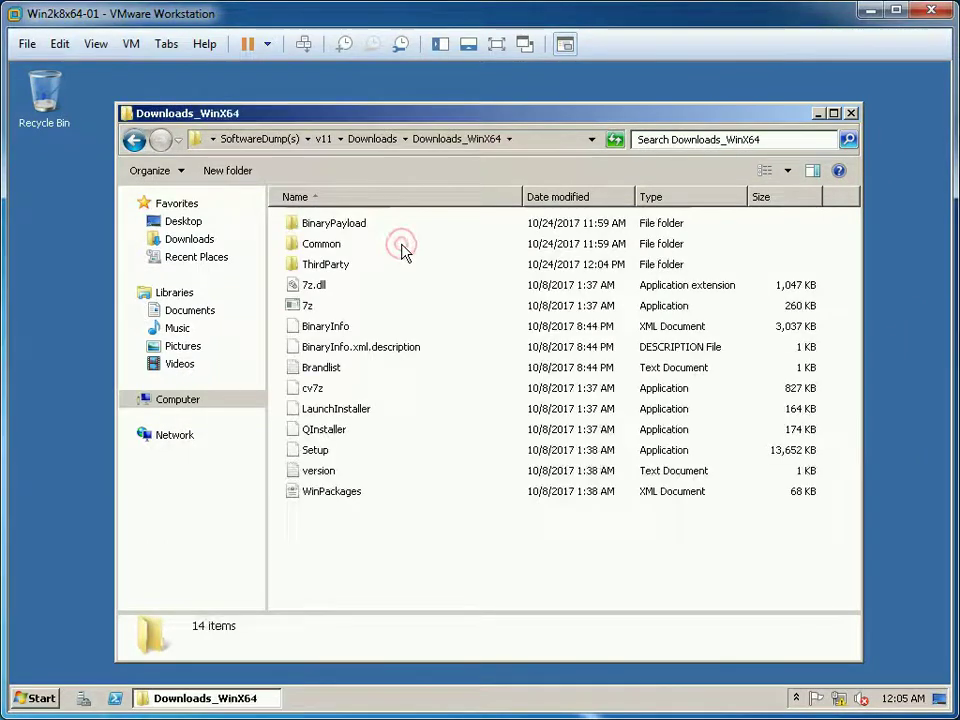
# Run Setup as administrator and minimize the Explorer window
pyautogui.click(318, 453)
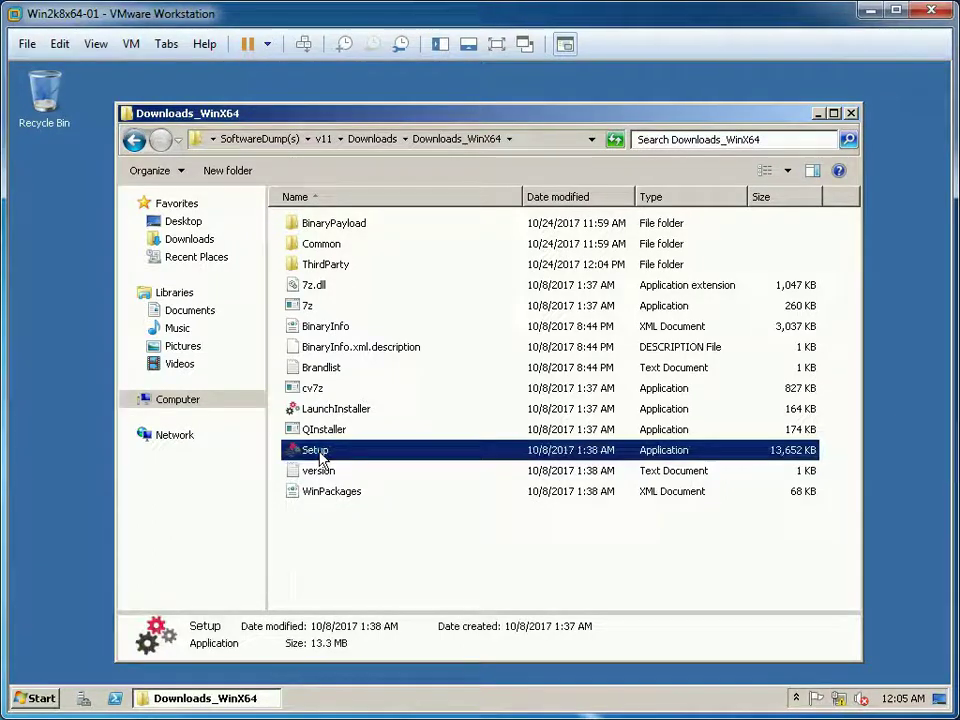
pyautogui.rightClick(320, 456)
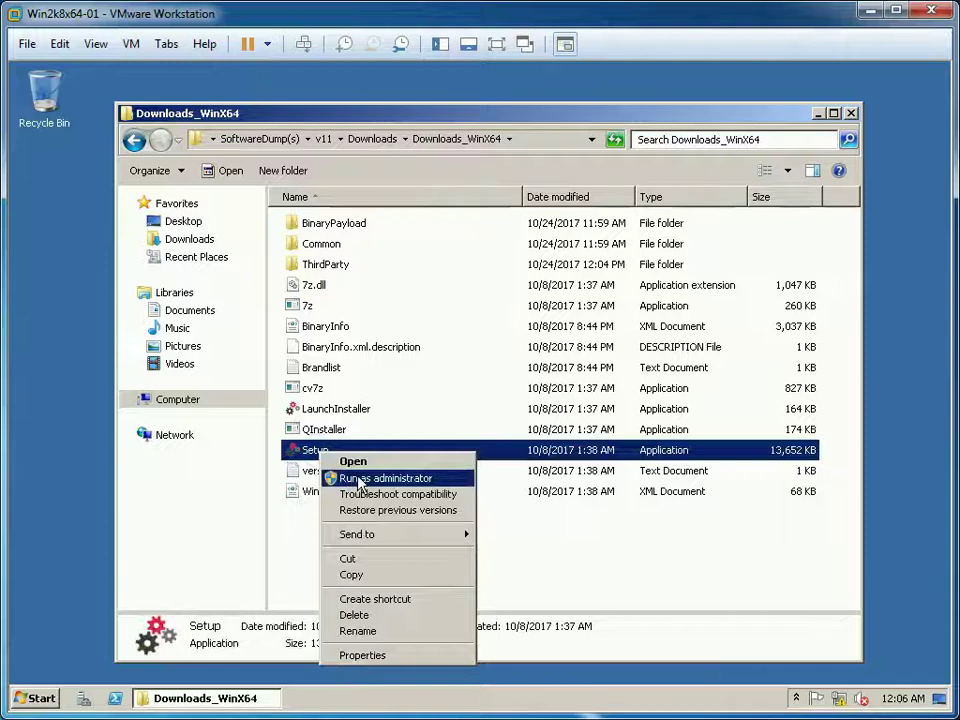
pyautogui.click(357, 479)
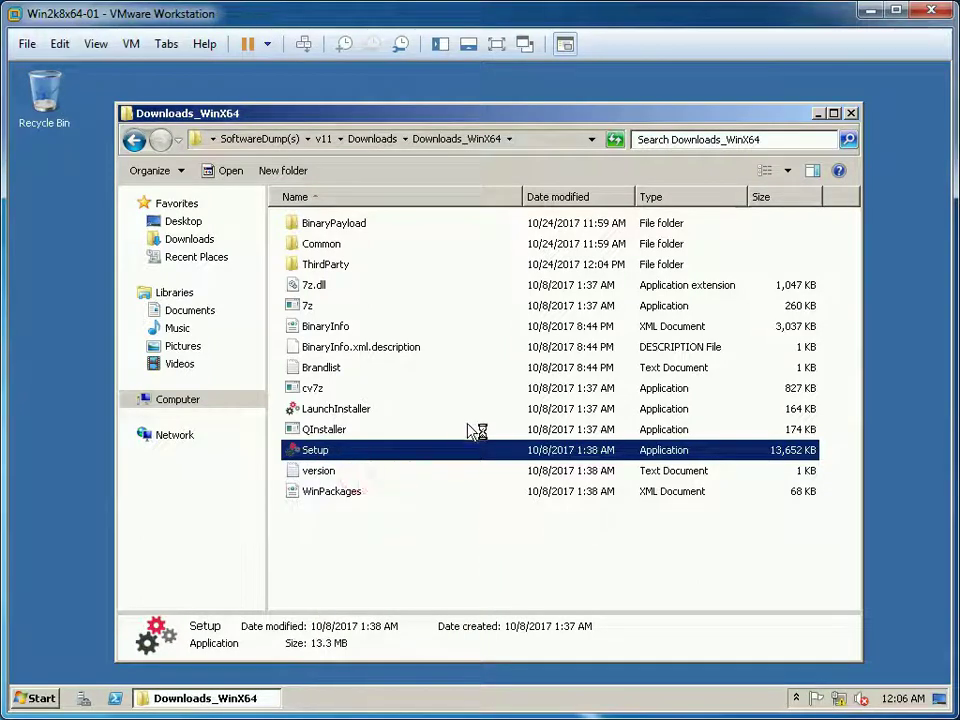
pyautogui.click(818, 115)
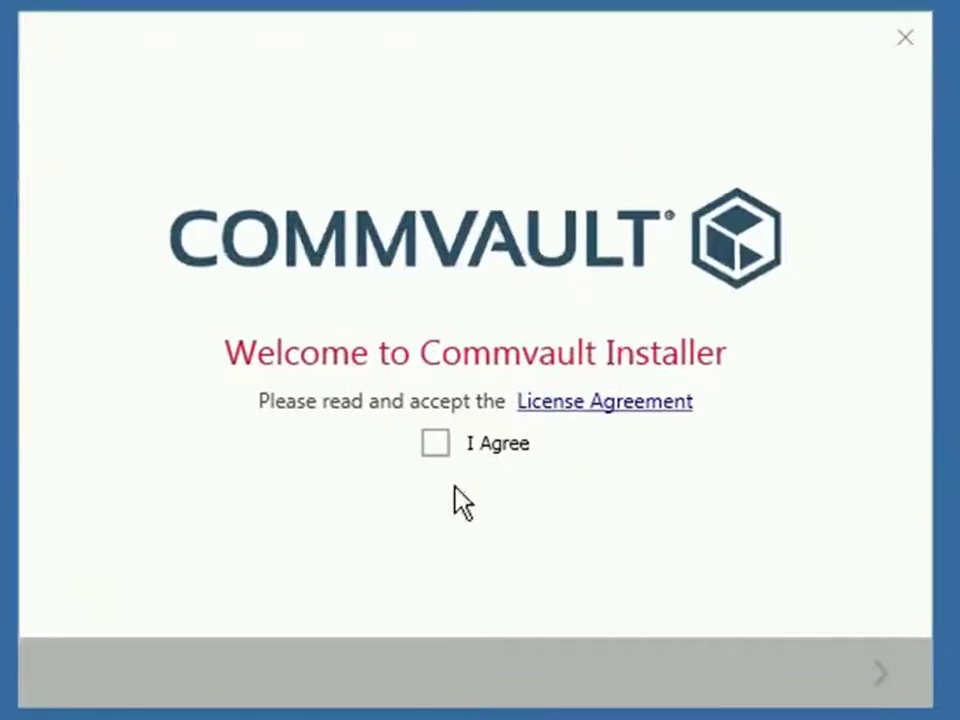
# Agree to the license and continue with 'Install packages on this computer'
pyautogui.click(438, 443)
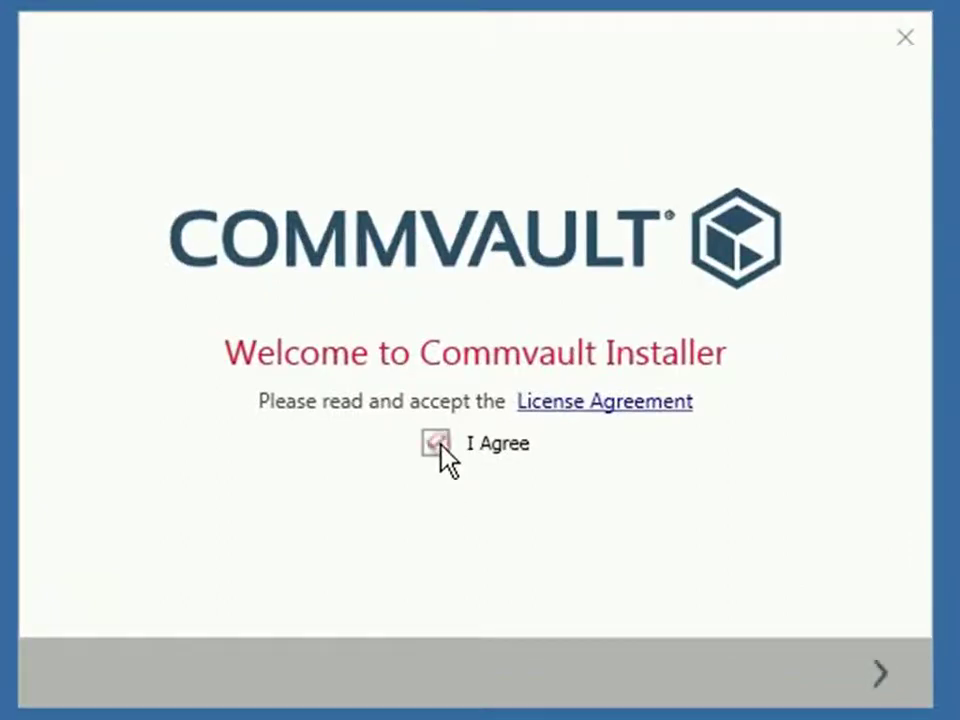
pyautogui.click(881, 678)
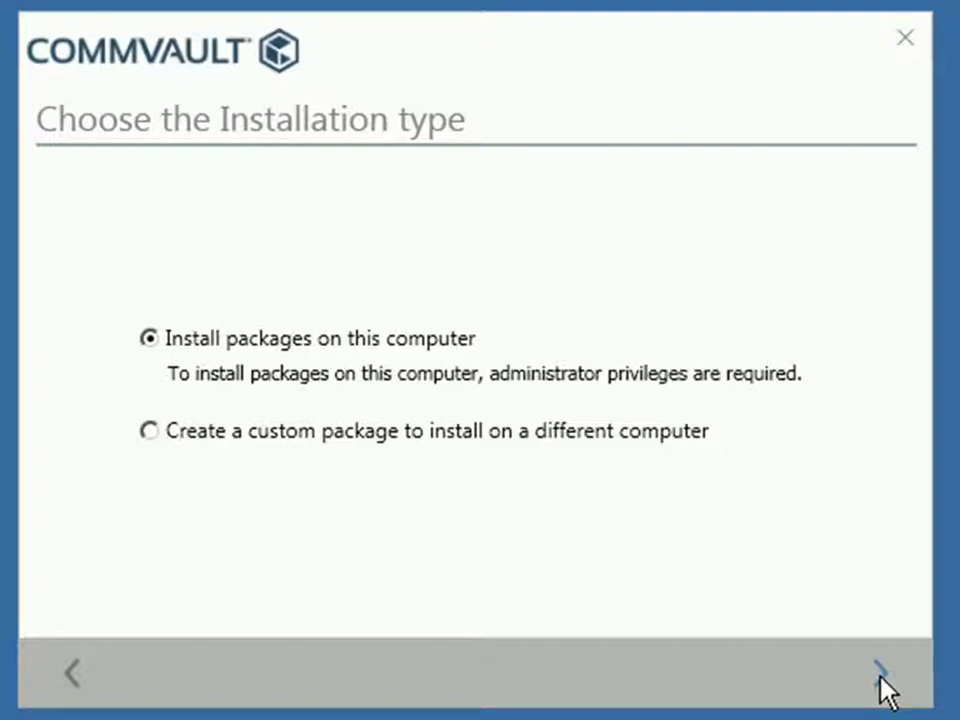
pyautogui.click(880, 674)
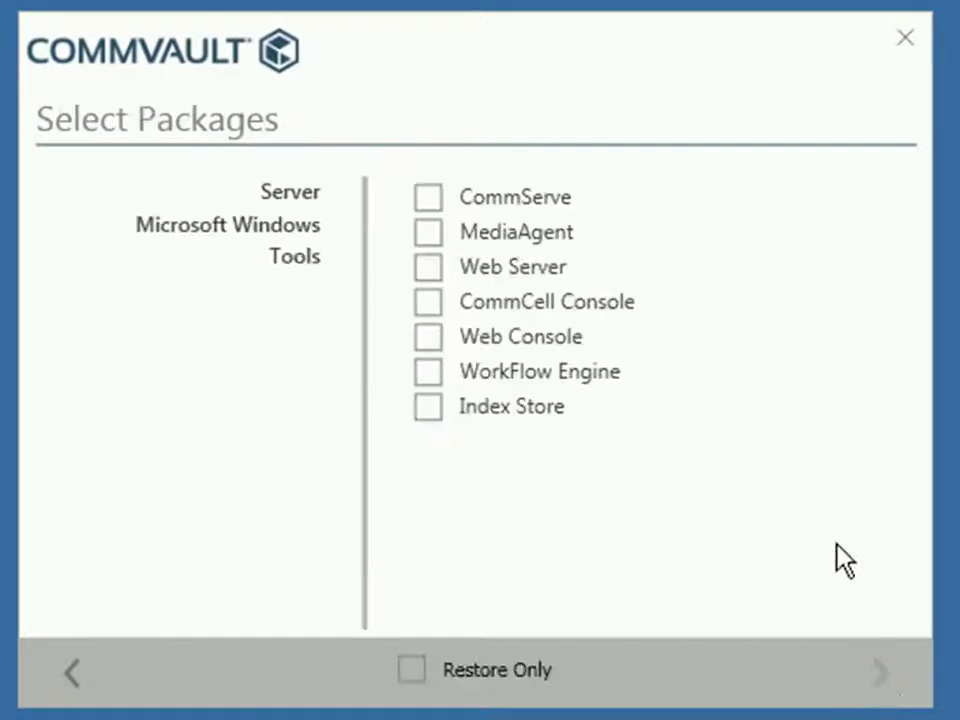
# Select CommServe and CommCell Console, plus File System Core, File System, VSS Provider and VSS Hardware Provider
pyautogui.click(428, 201)
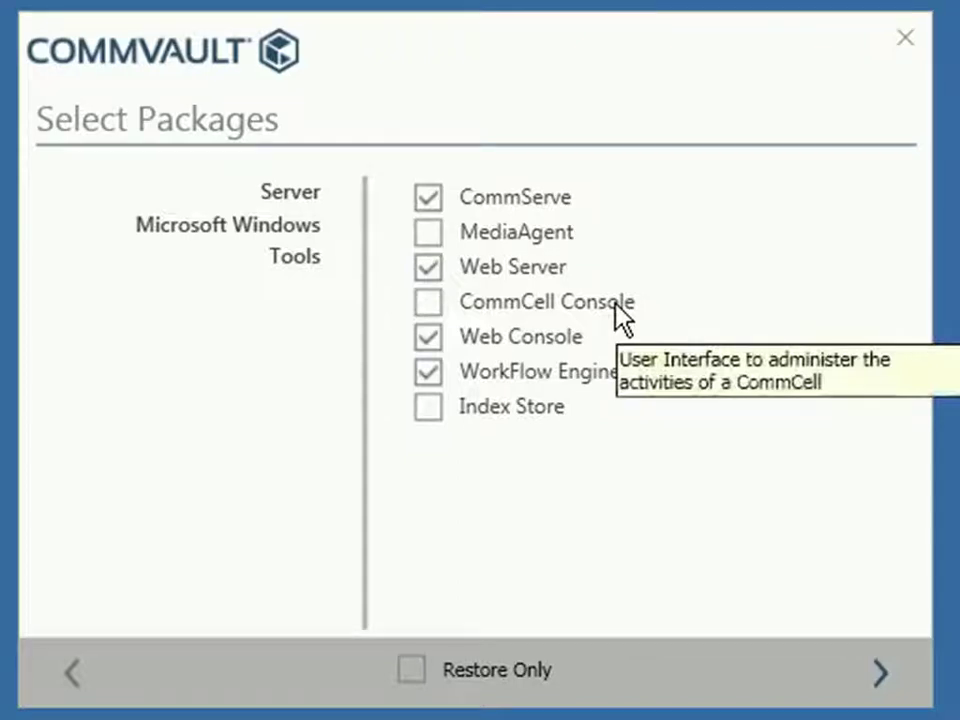
pyautogui.click(615, 302)
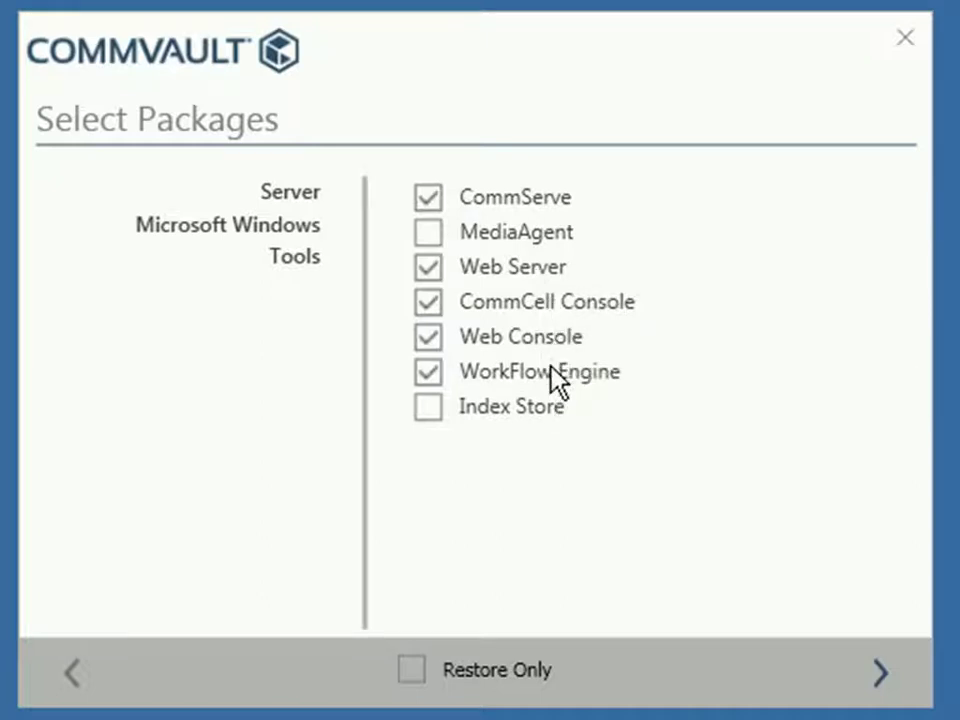
pyautogui.click(219, 232)
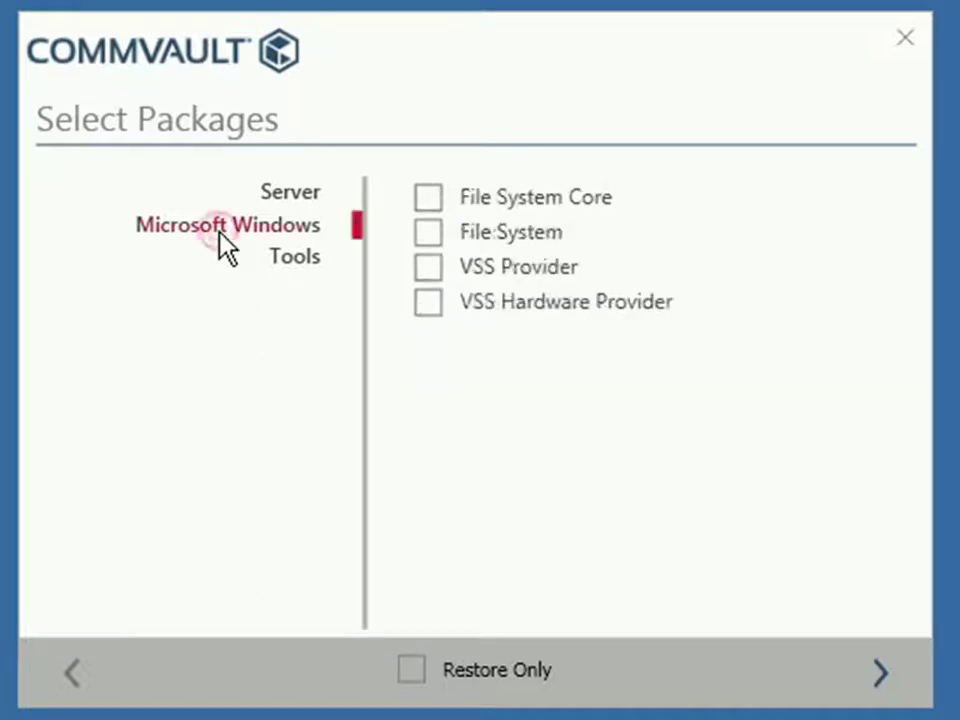
pyautogui.click(426, 205)
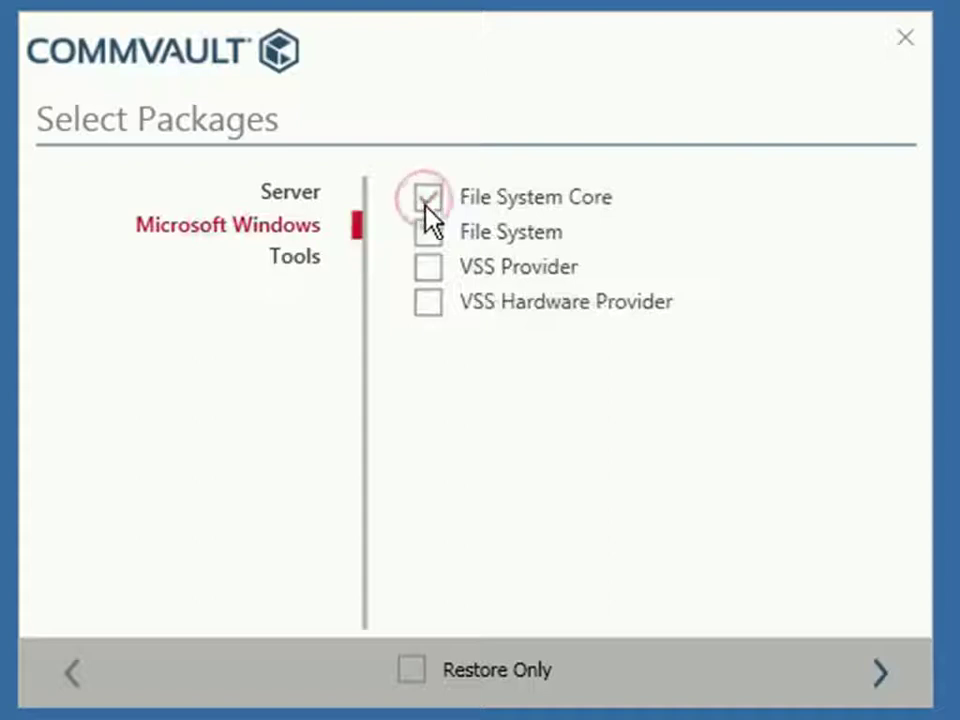
pyautogui.click(426, 238)
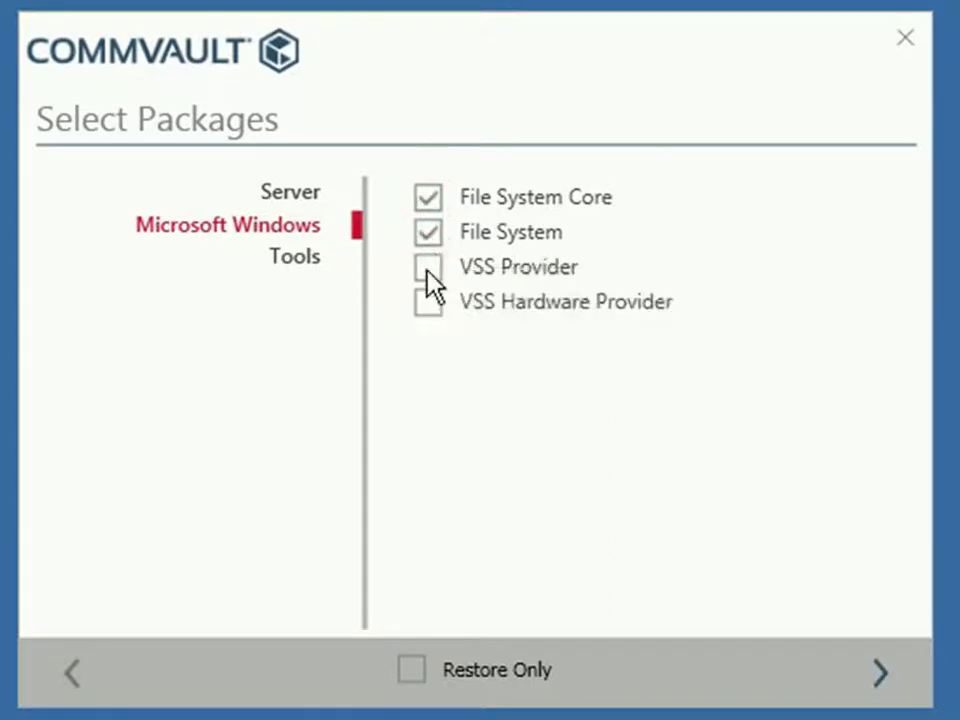
pyautogui.click(428, 274)
pyautogui.click(428, 302)
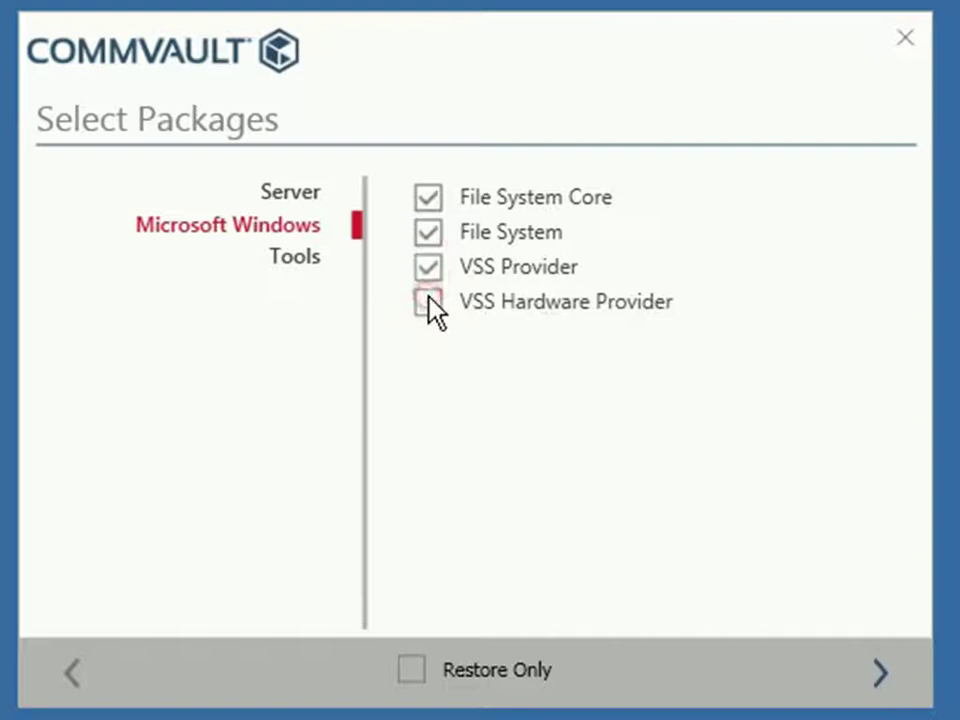
# Review the Tools and Server package groups and confirm the package selection
pyautogui.click(307, 262)
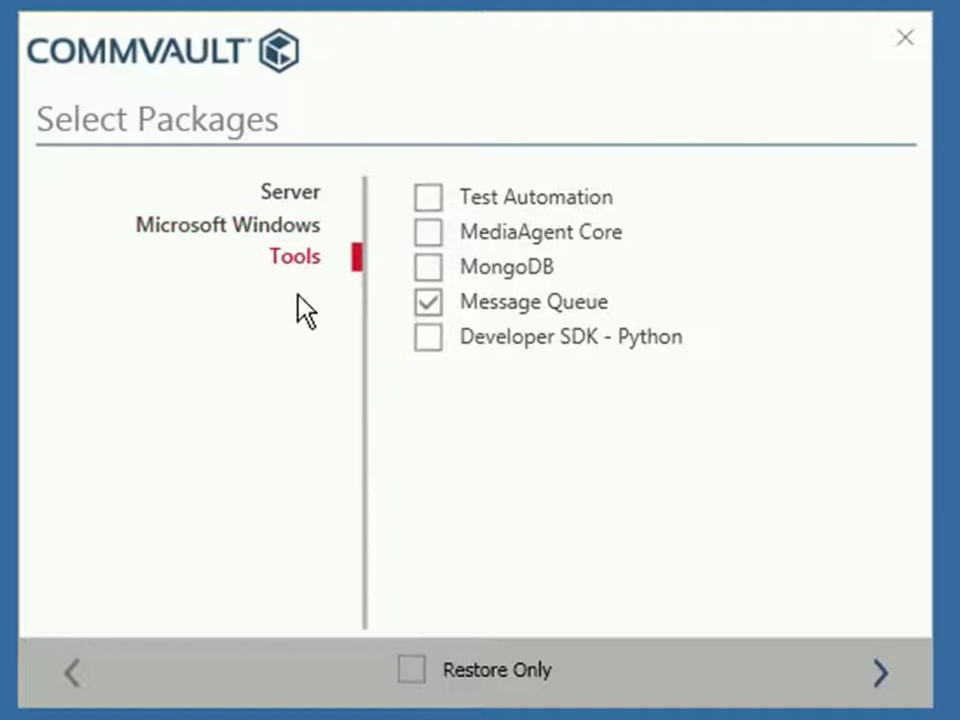
pyautogui.click(305, 196)
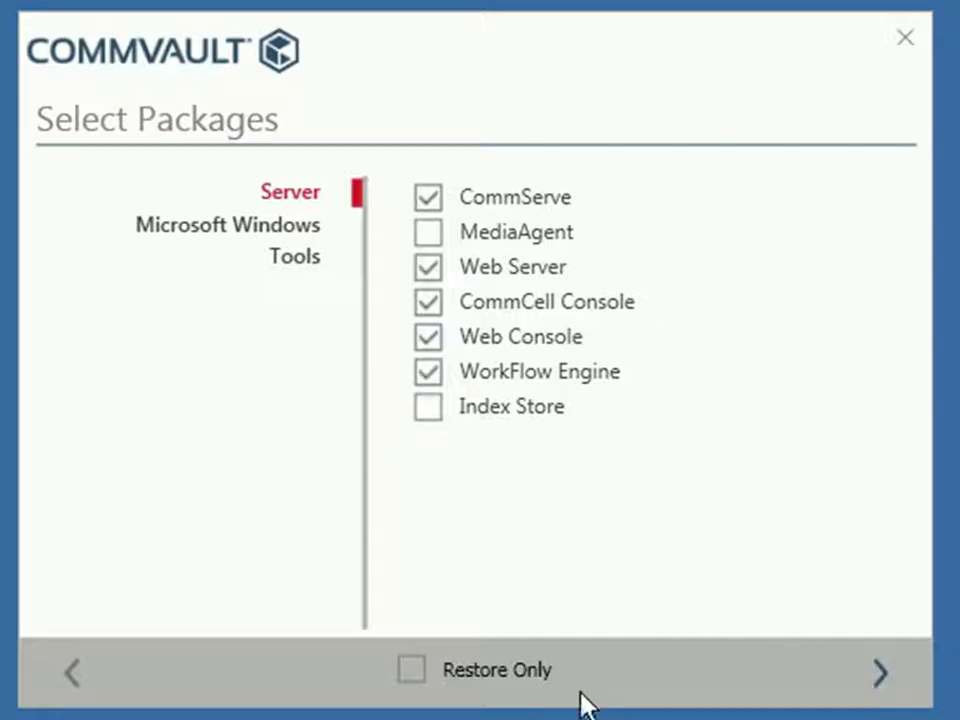
pyautogui.click(883, 680)
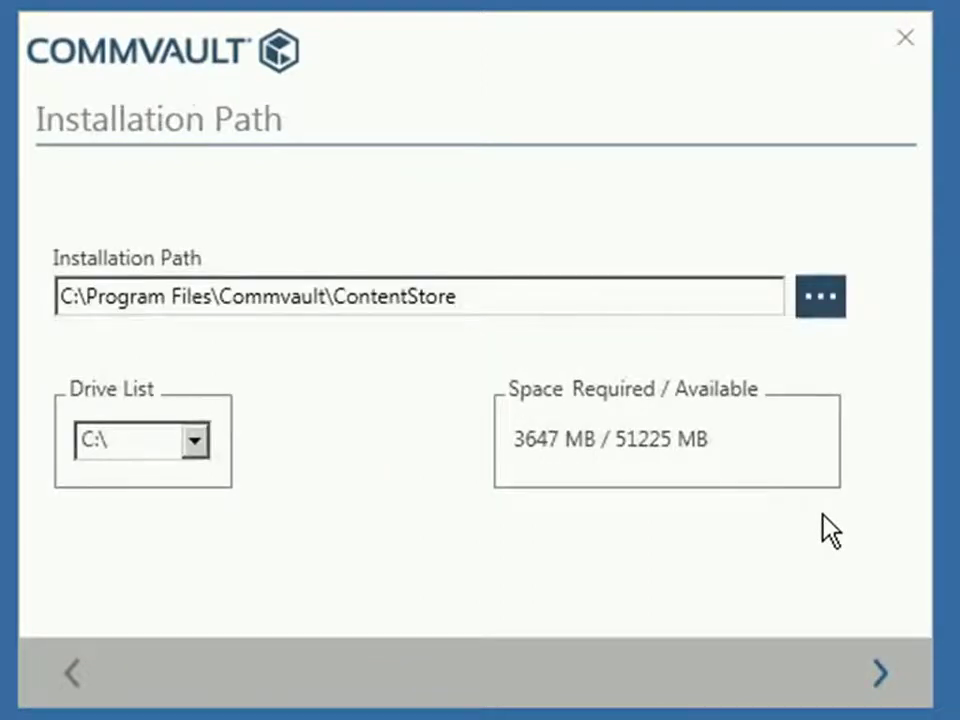
# Keep C:\ as the drive for the C:\Program Files\Commvault\ContentStore installation path
pyautogui.click(194, 442)
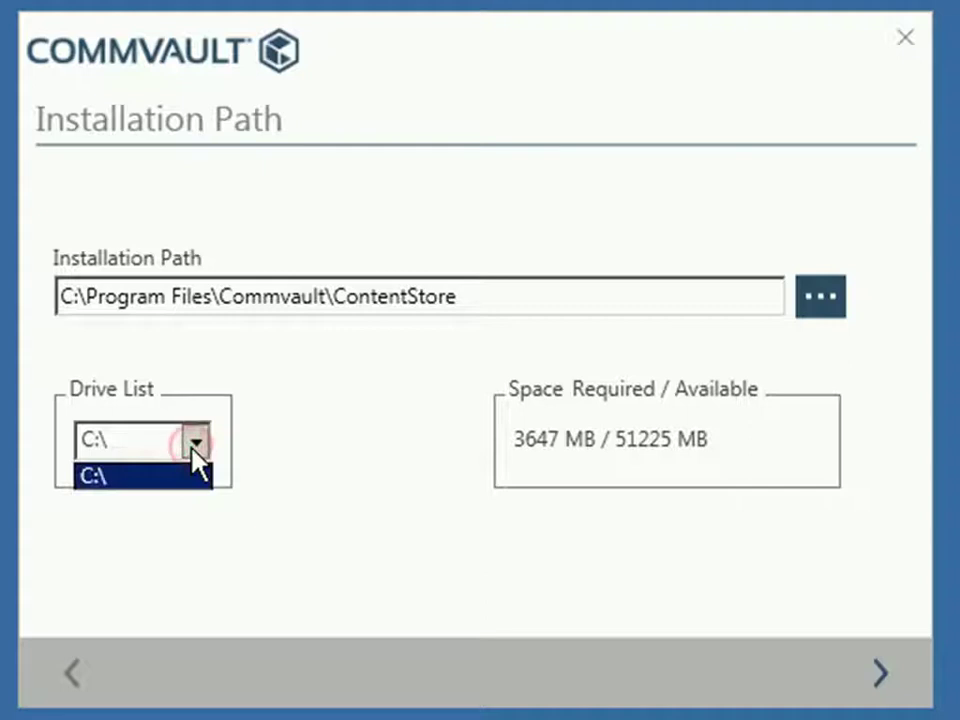
pyautogui.click(330, 471)
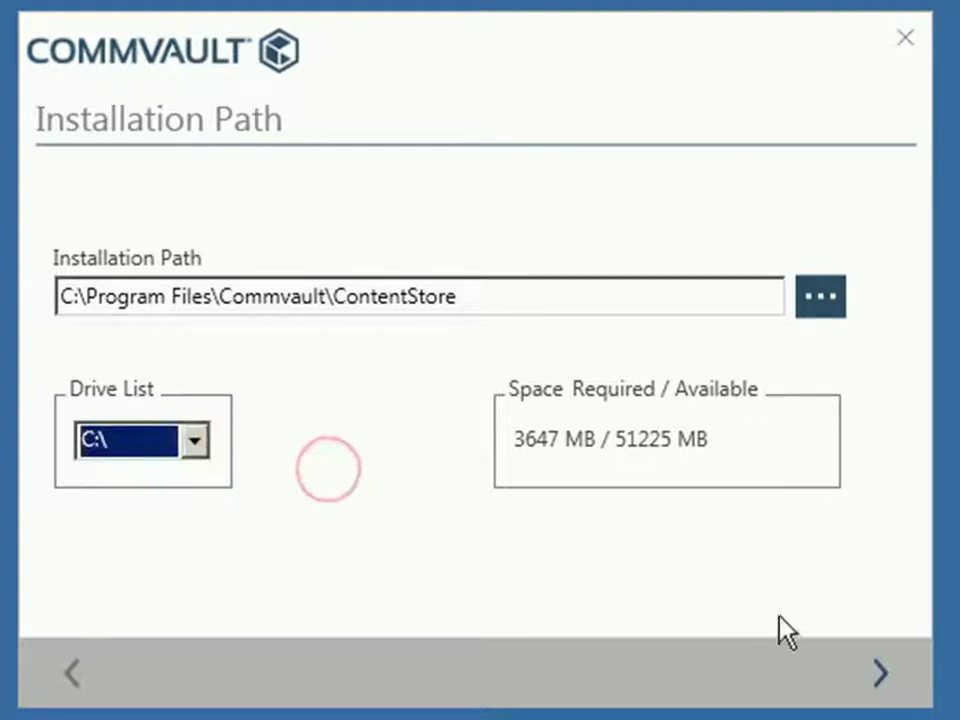
pyautogui.click(882, 674)
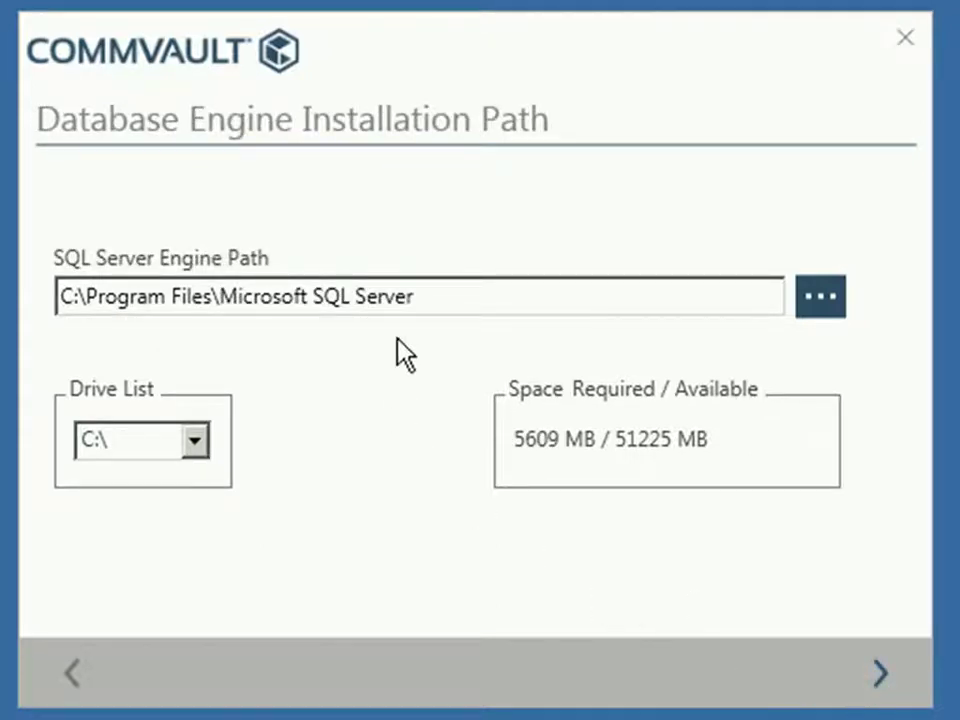
# Keep the default SQL Server engine path on drive C:\
pyautogui.click(194, 442)
pyautogui.click(198, 445)
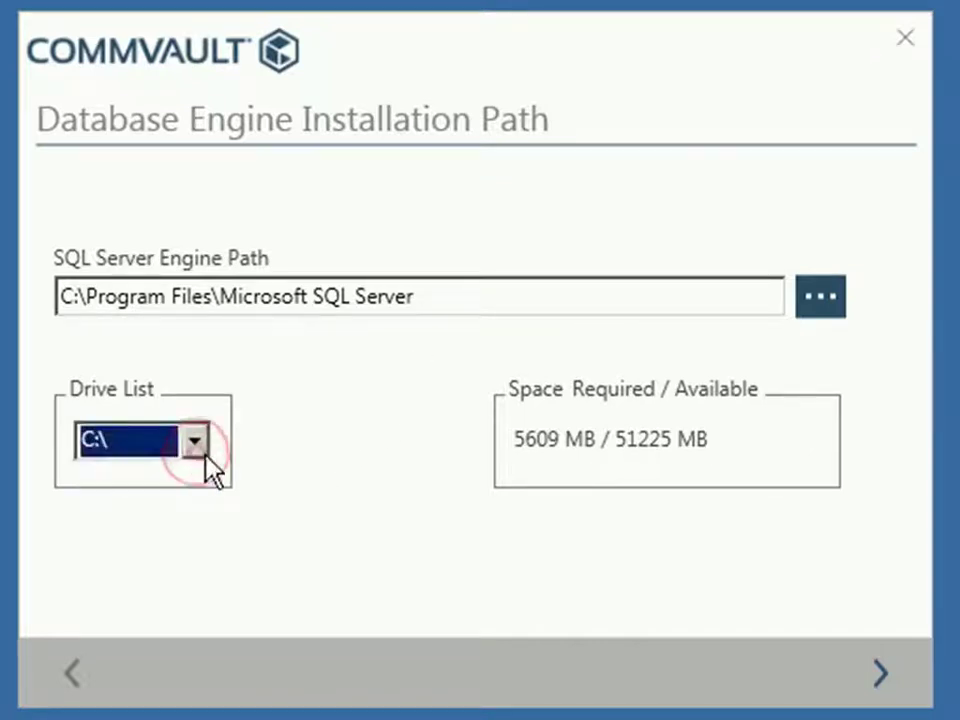
pyautogui.click(884, 689)
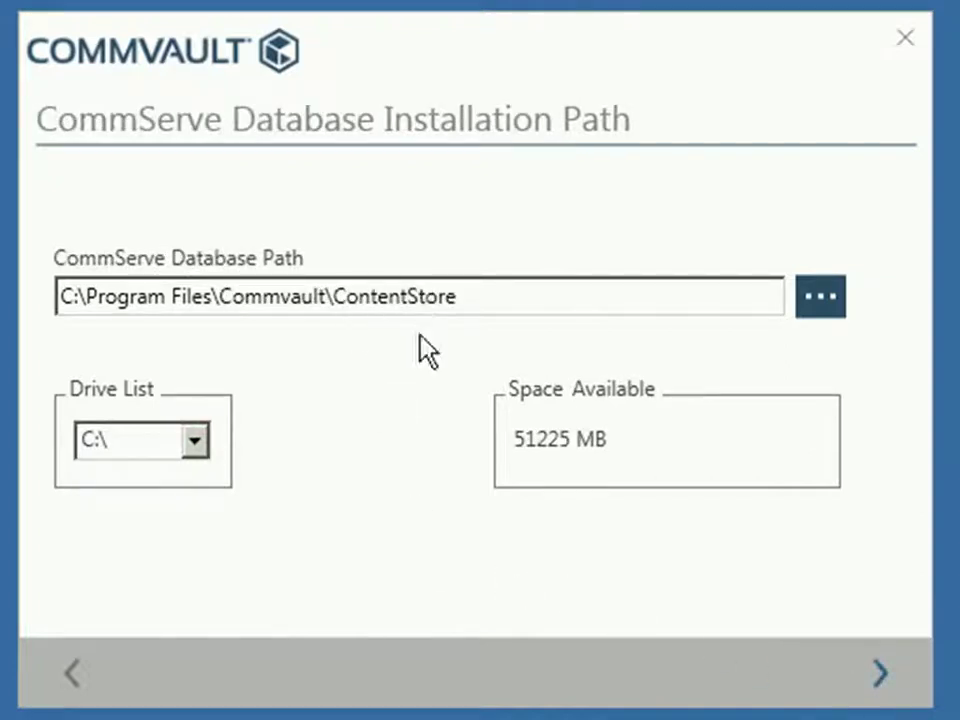
# Keep the default CommServe database path on drive C:\
pyautogui.click(194, 443)
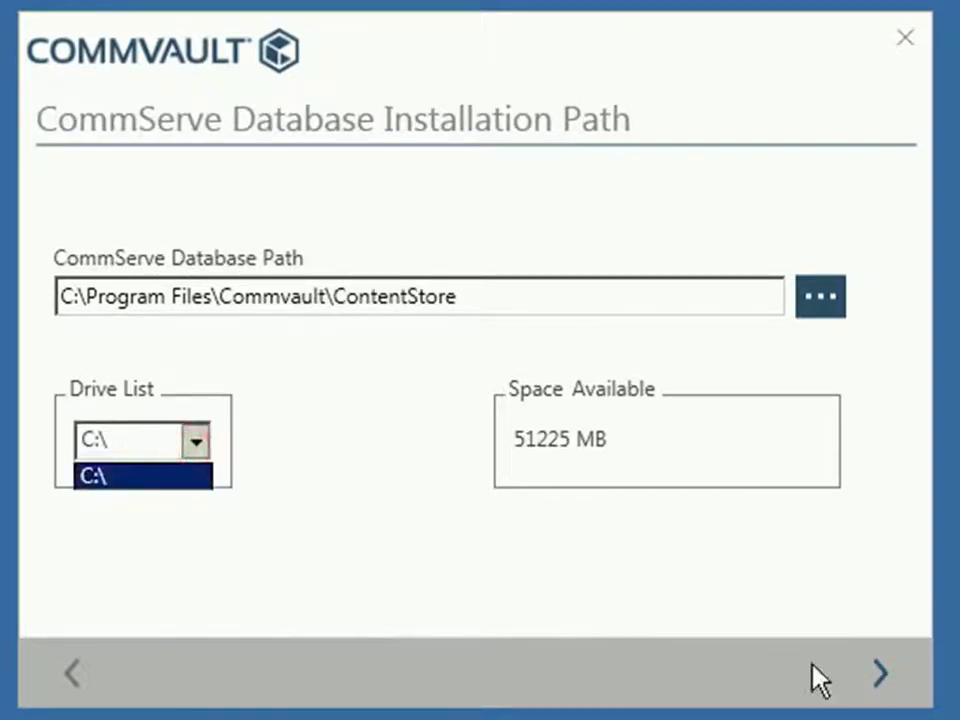
pyautogui.click(886, 688)
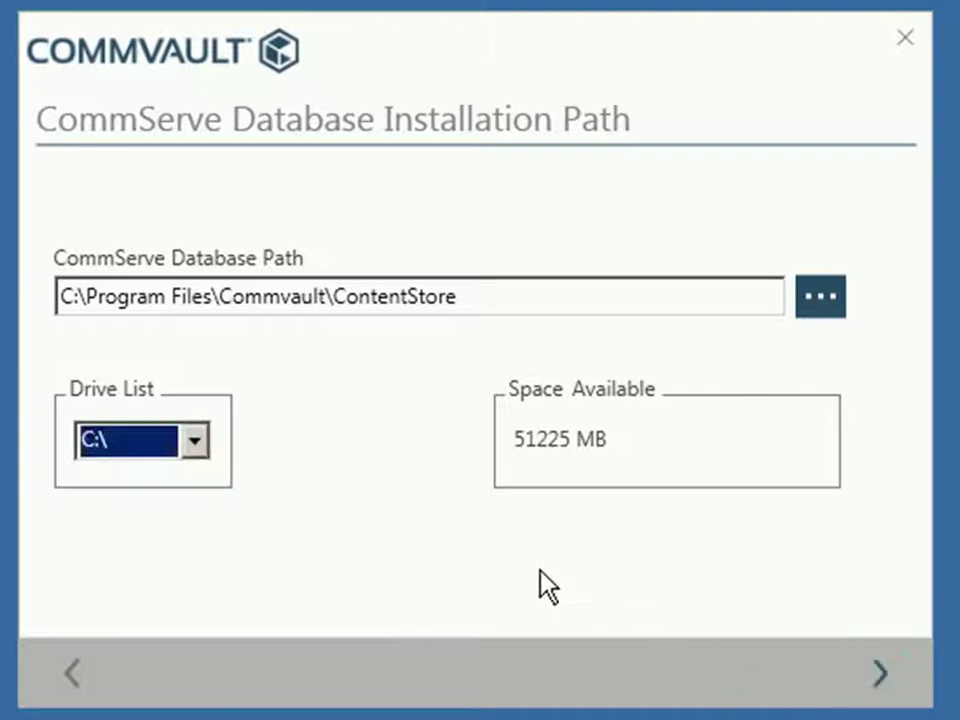
pyautogui.click(880, 672)
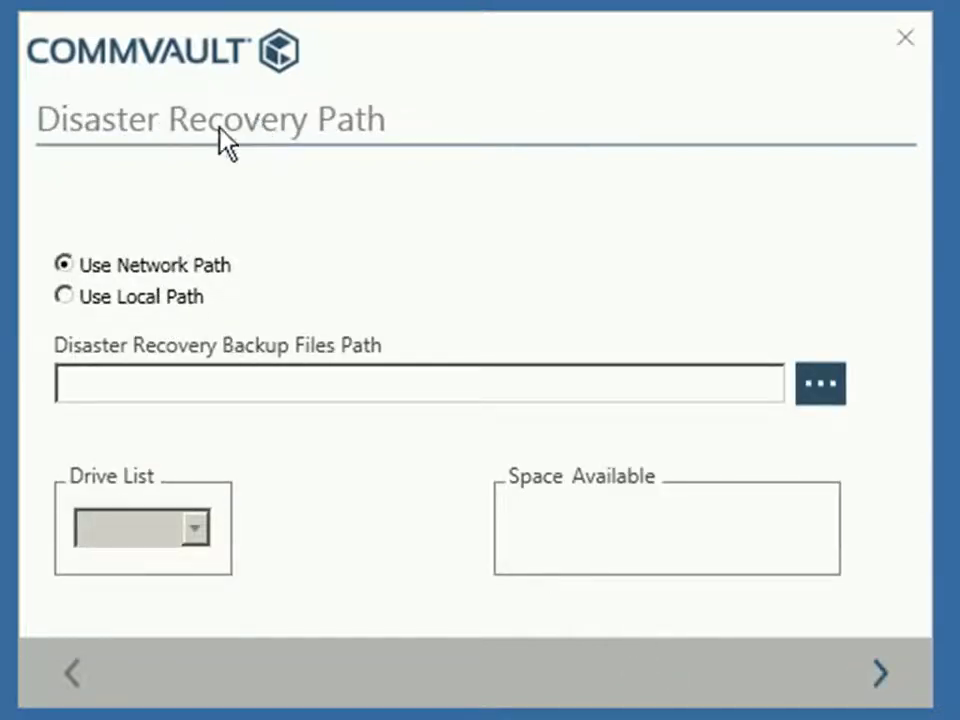
# Choose Use Local Path, then create and select a new C:\CV_DR folder for disaster recovery backups
pyautogui.click(169, 296)
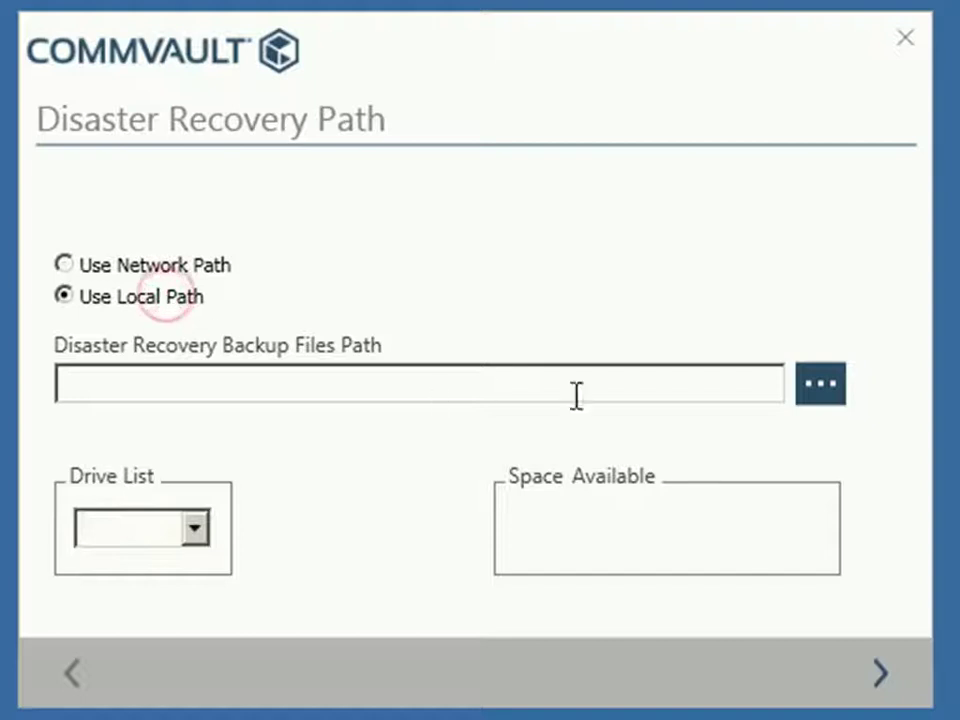
pyautogui.click(801, 398)
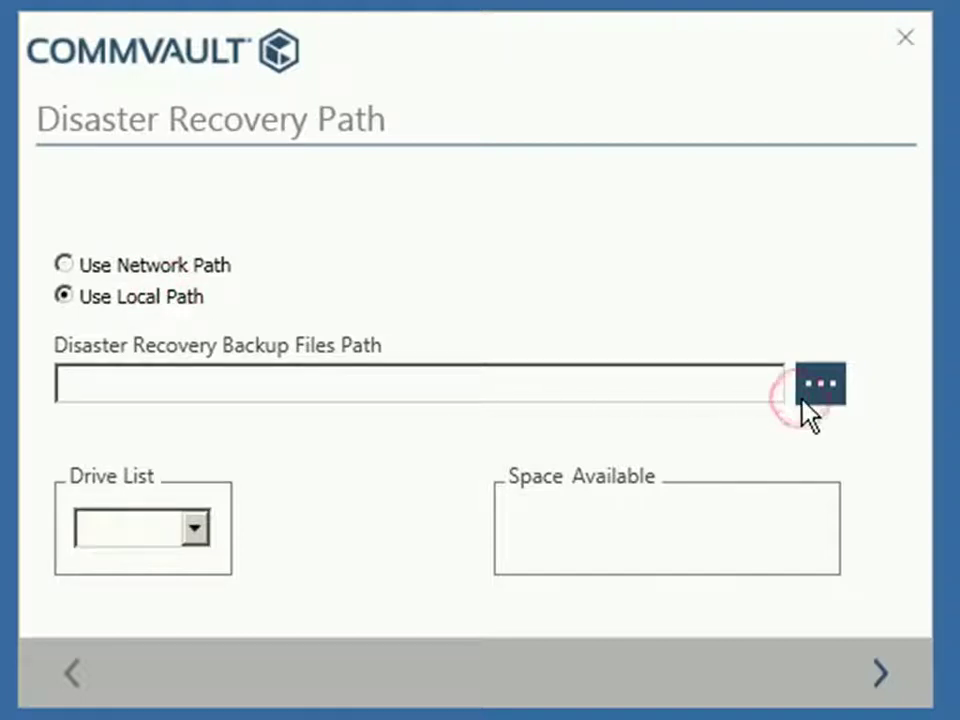
pyautogui.click(818, 392)
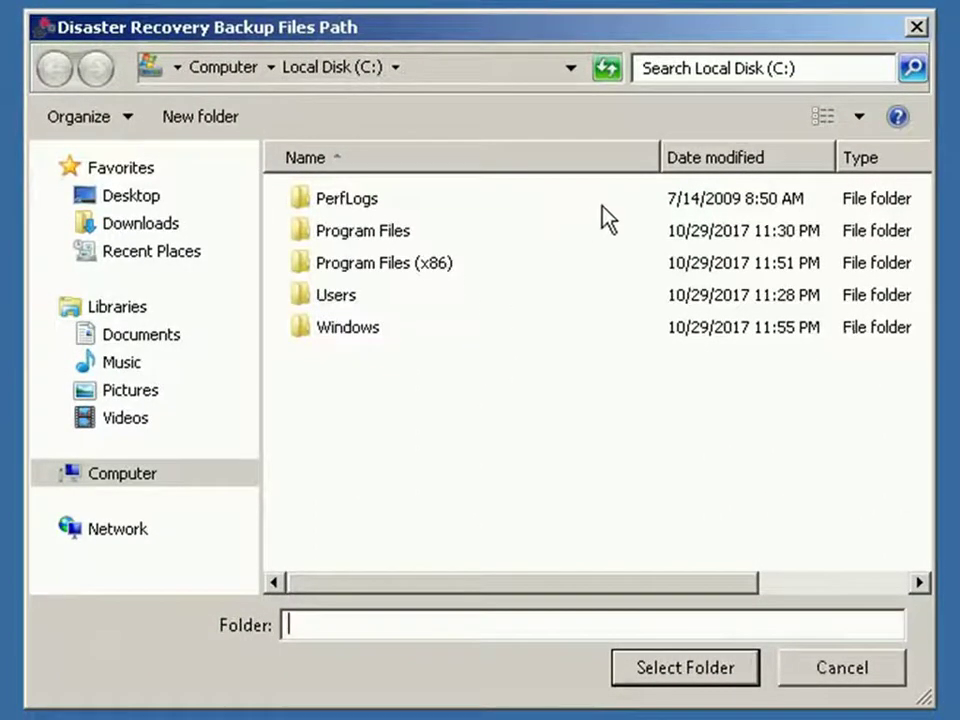
pyautogui.click(201, 116)
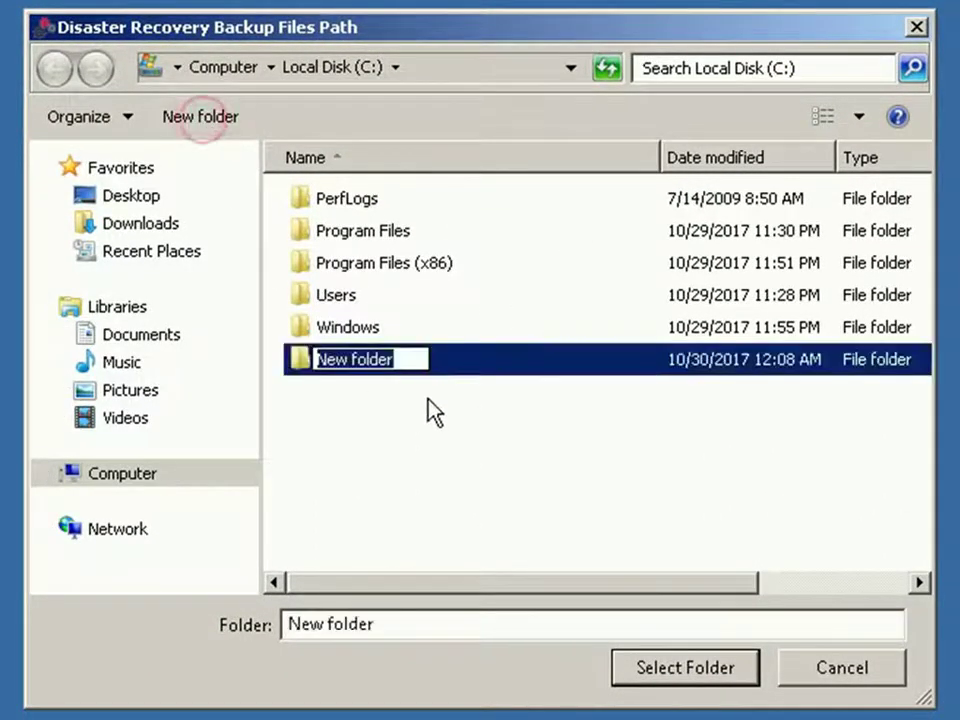
pyautogui.write('C')
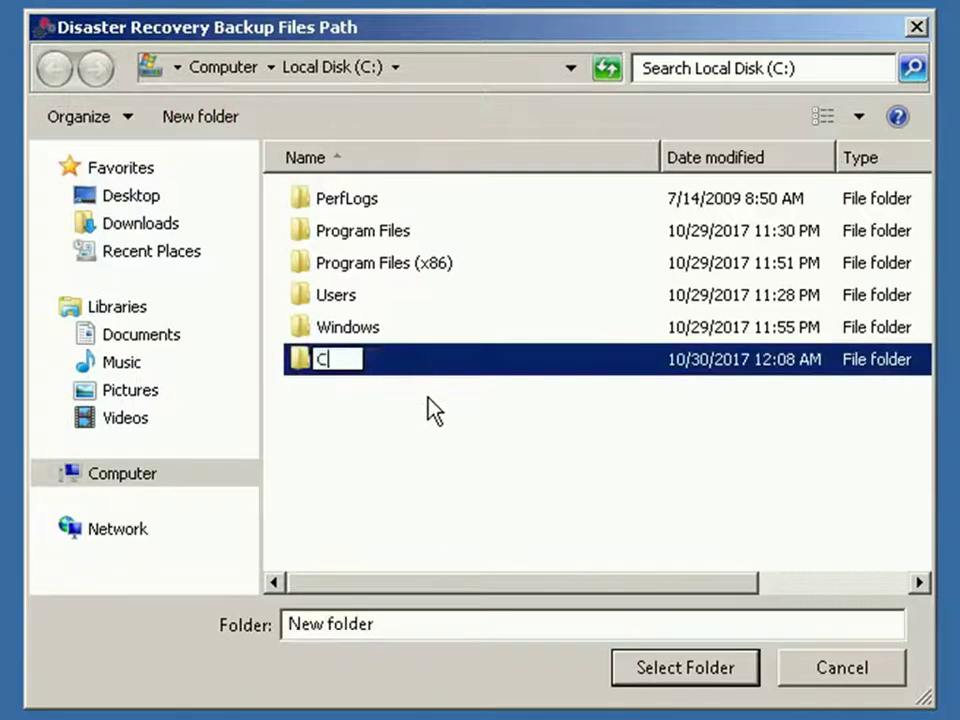
pyautogui.write('V_DR')
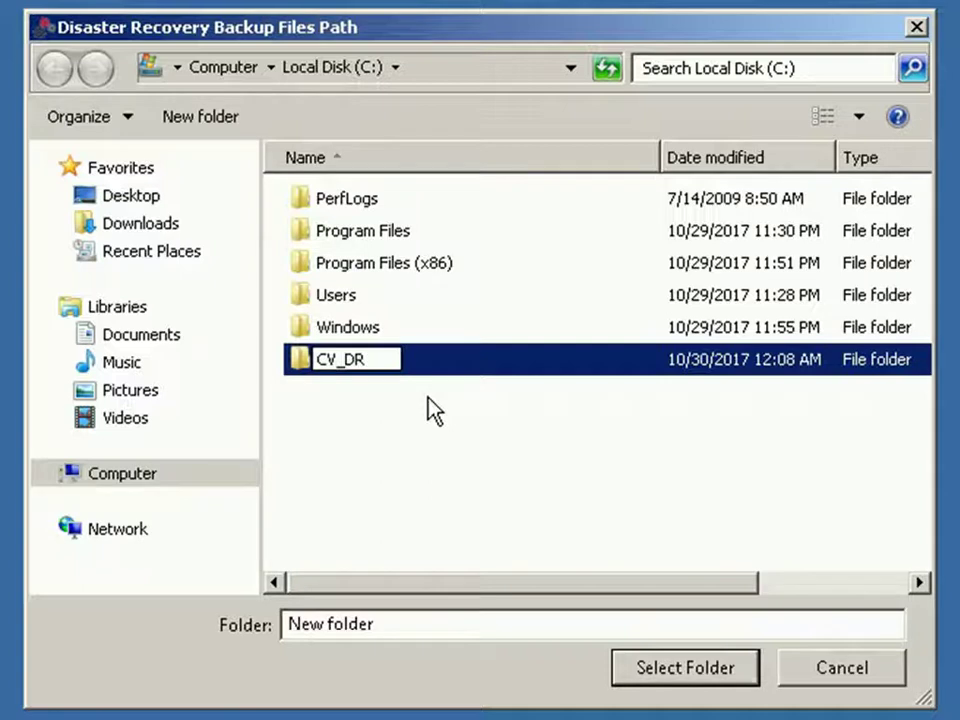
pyautogui.press('Return')
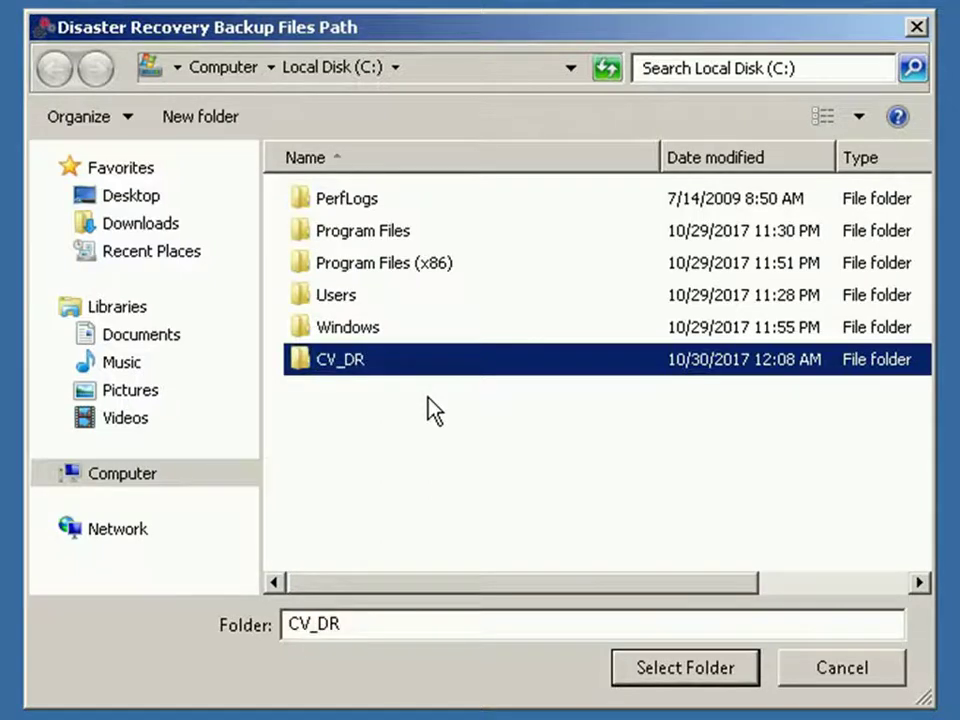
pyautogui.click(677, 680)
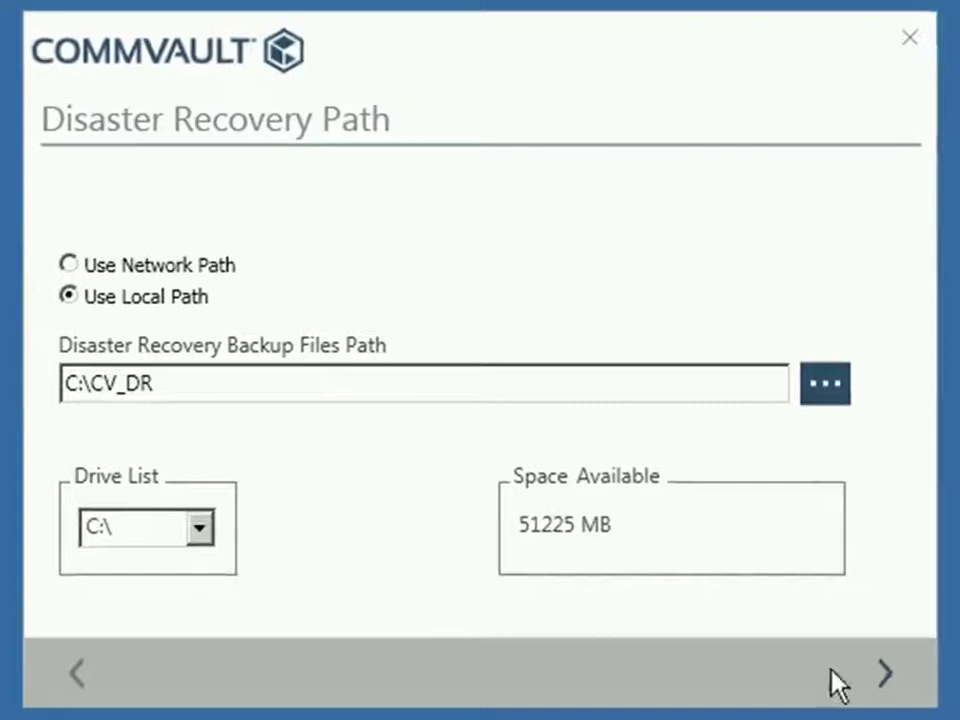
pyautogui.click(884, 676)
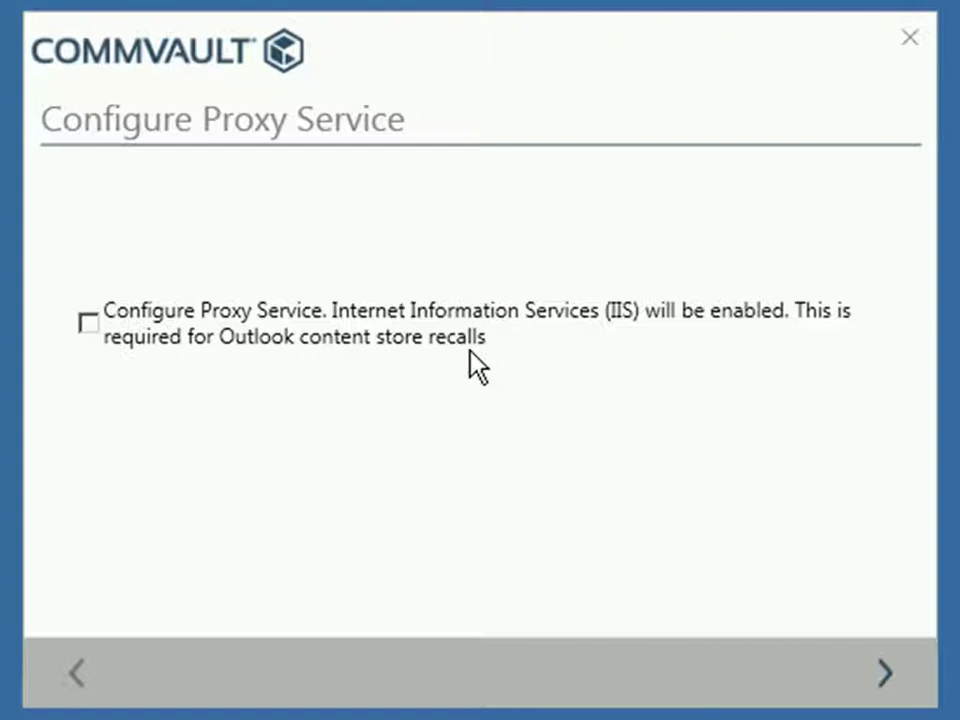
# Leave the proxy service unchecked and review the Installation Summary with third party software expanded
pyautogui.click(884, 673)
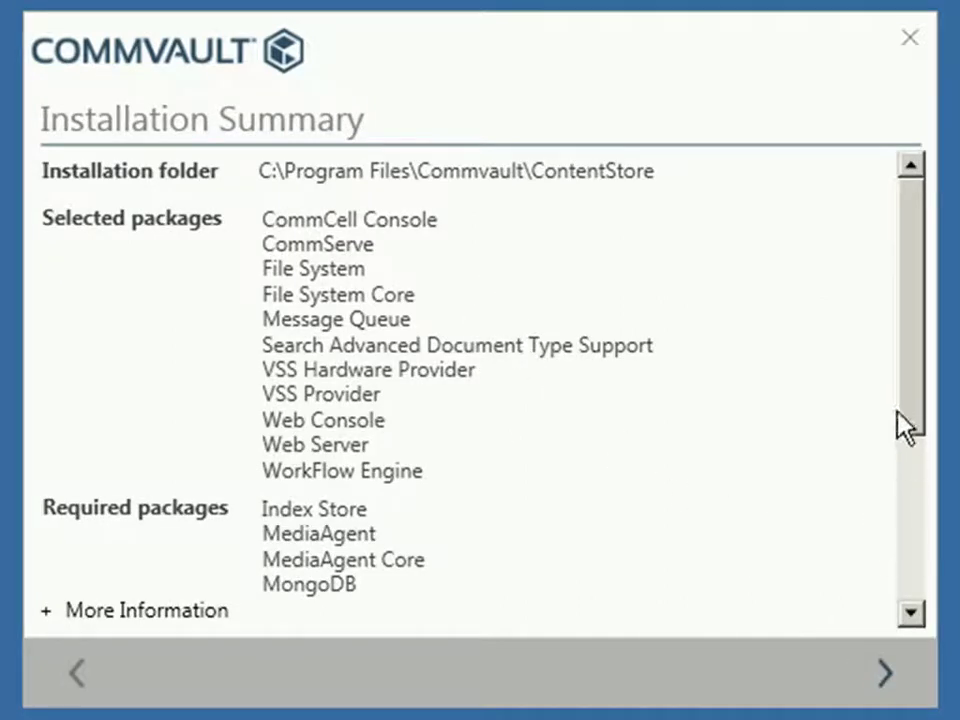
pyautogui.click(910, 387)
pyautogui.moveTo(911, 386); pyautogui.dragTo(911, 493)
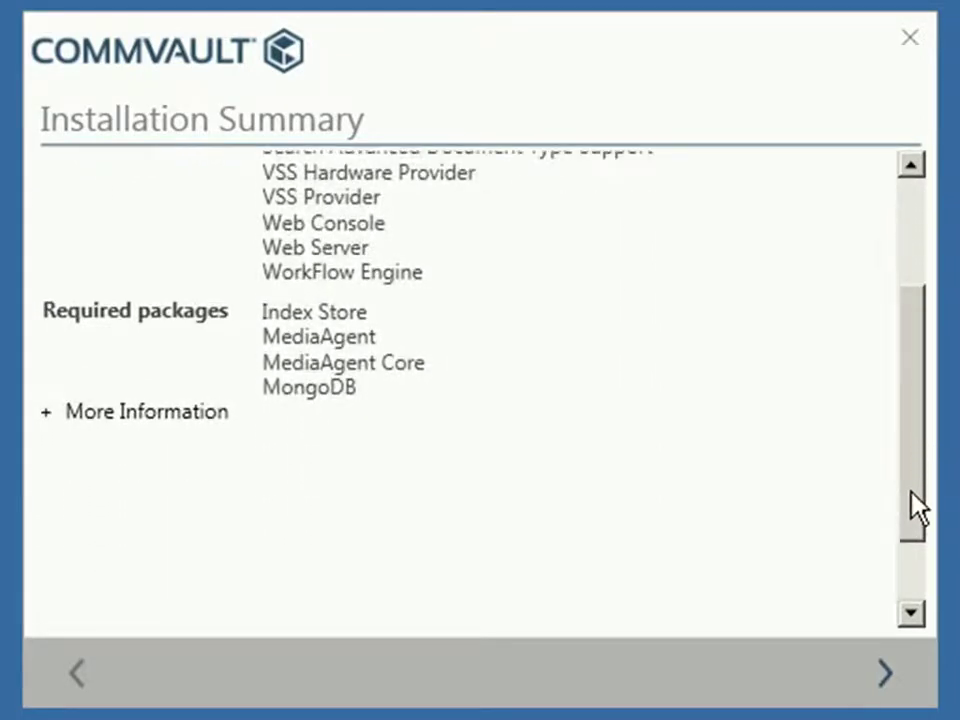
pyautogui.click(47, 416)
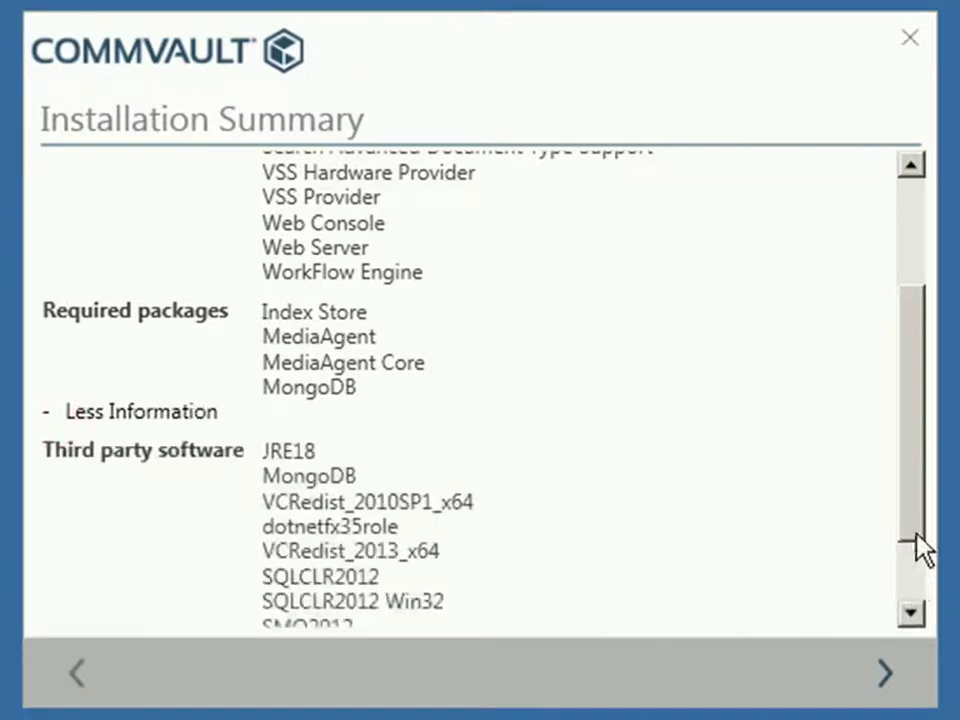
pyautogui.moveTo(921, 527); pyautogui.dragTo(918, 583)
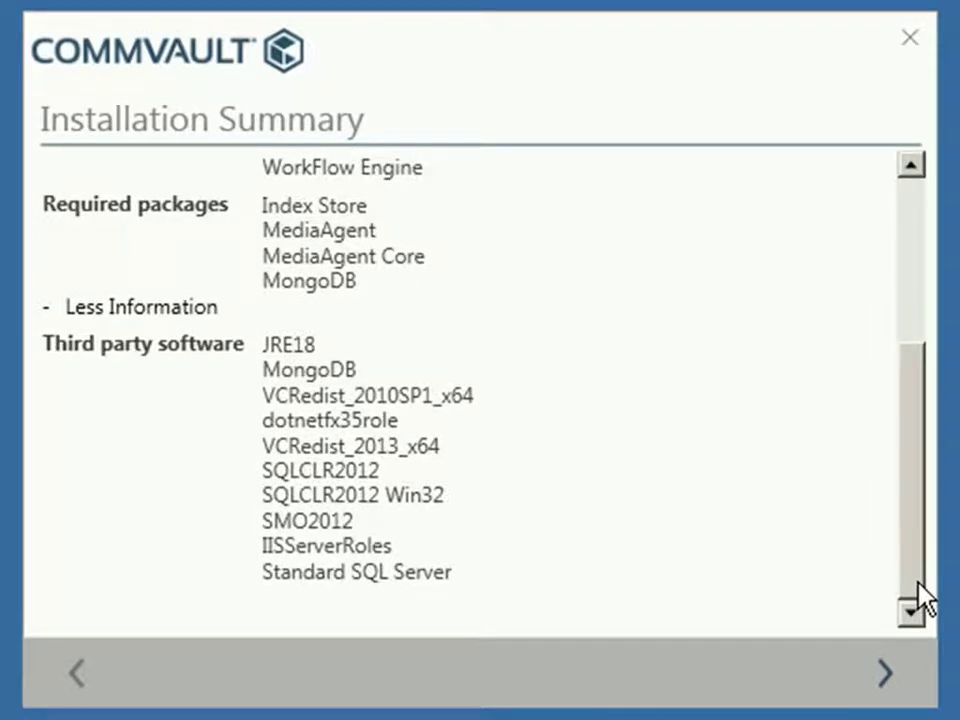
# Start the installation from the Installation Summary to begin Pre-Install Validation
pyautogui.click(883, 676)
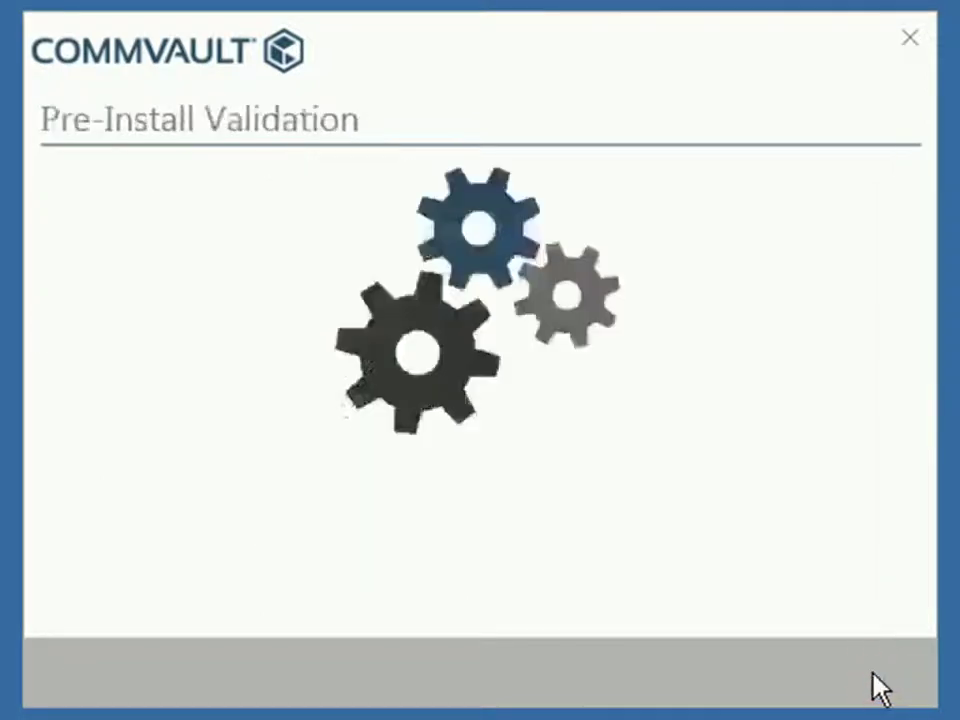
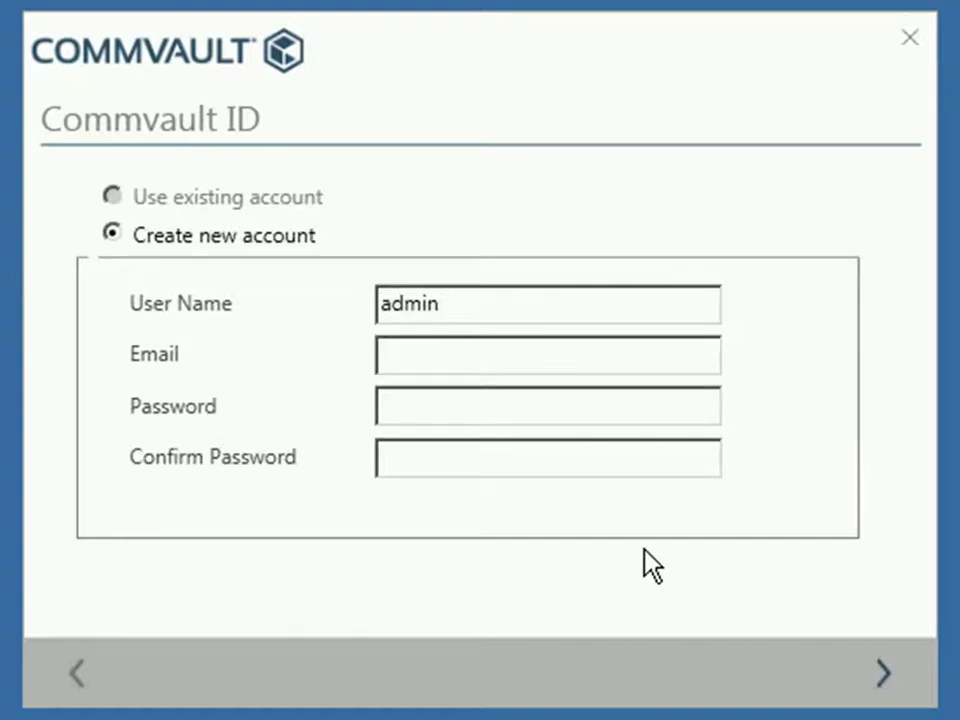
# Enter a short password for the new Commvault ID and fill in the admin e-mail address
pyautogui.click(477, 355)
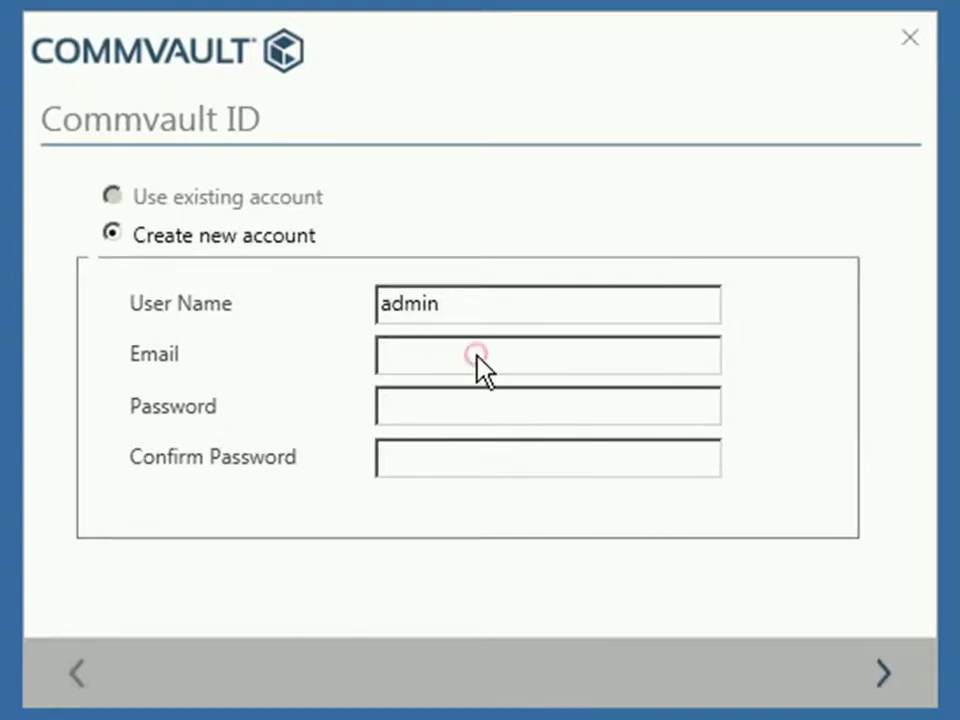
pyautogui.click(414, 406)
pyautogui.write('*****')
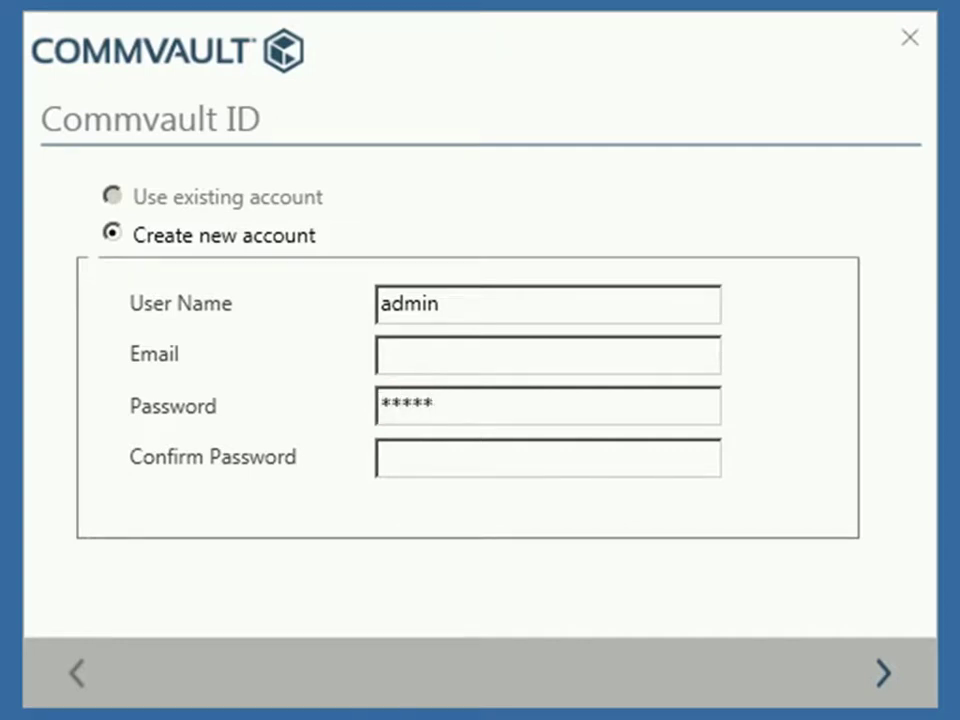
pyautogui.click(380, 457)
pyautogui.write('*****')
pyautogui.click(447, 364)
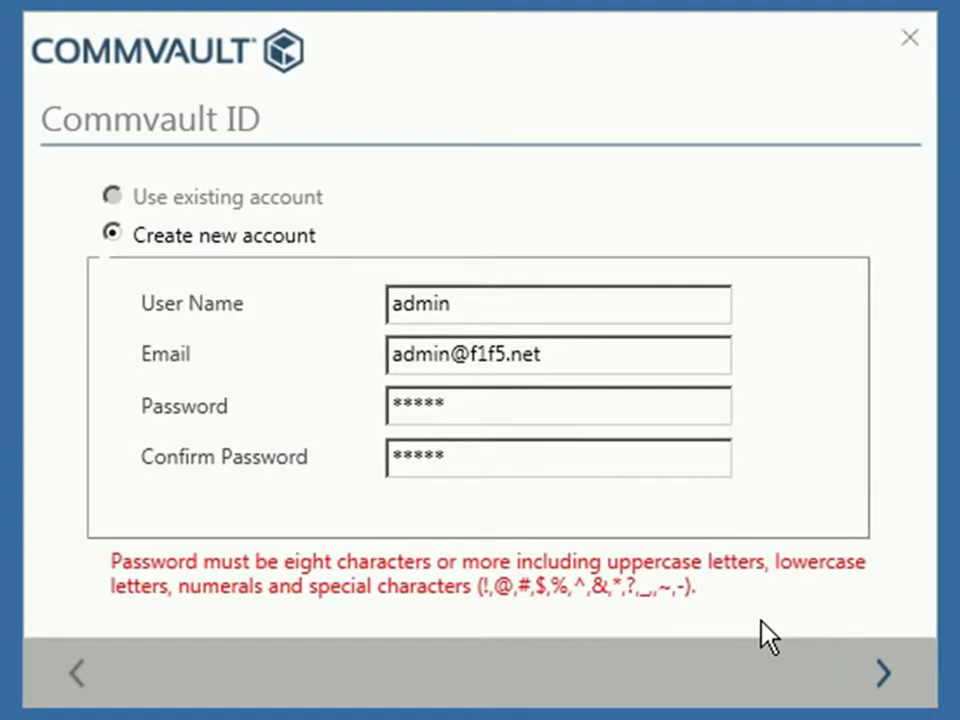
# Replace the short password with a longer one in both password fields and try to advance
pyautogui.click(509, 411)
pyautogui.press('BackSpace')
pyautogui.press('BackSpace')
pyautogui.press('BackSpace')
pyautogui.press('BackSpace')
pyautogui.press('BackSpace')
pyautogui.write('***********')
pyautogui.press('BackSpace')
pyautogui.press('BackSpace')
pyautogui.press('BackSpace')
pyautogui.press('BackSpace')
pyautogui.press('BackSpace')
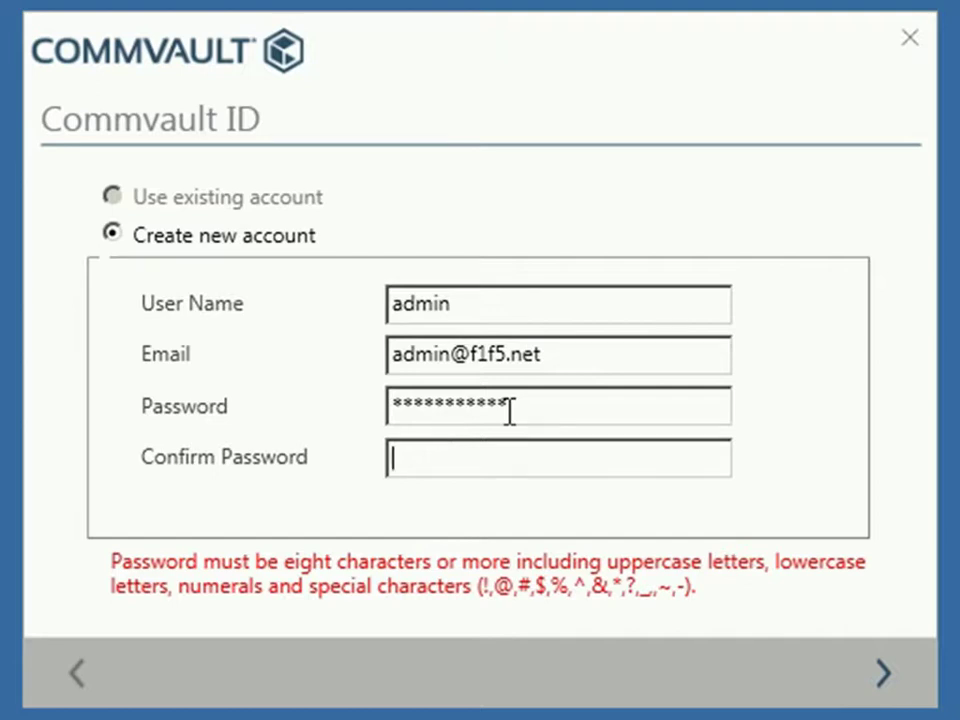
pyautogui.write('***********')
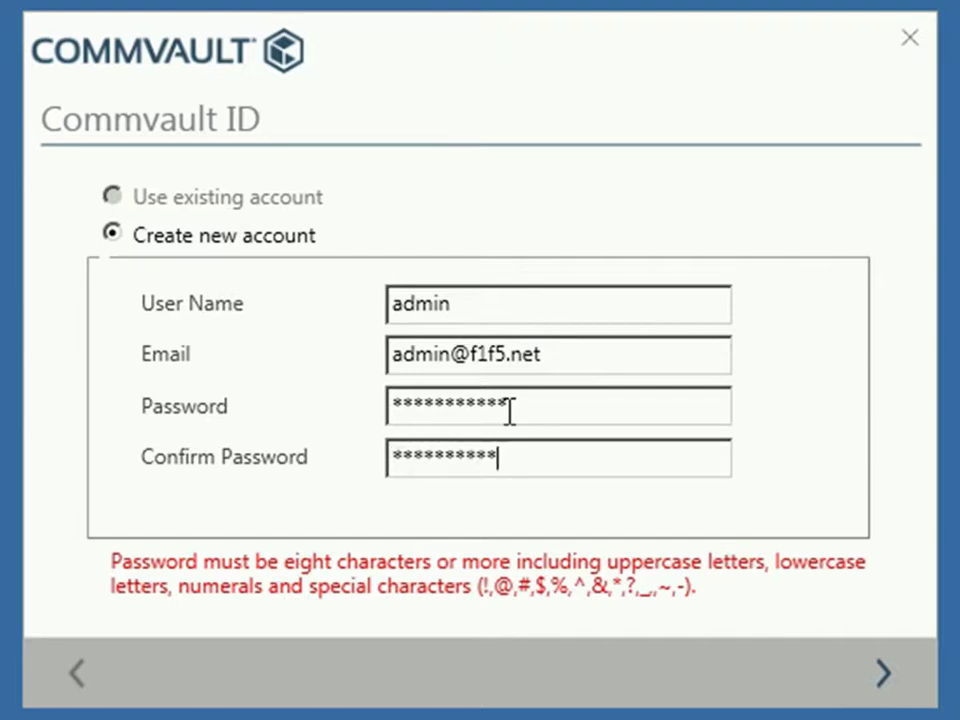
pyautogui.click(880, 664)
# Lengthen the password by two characters in both fields and submit the new account
pyautogui.click(543, 406)
pyautogui.write('**')
pyautogui.click(547, 454)
pyautogui.write('**')
pyautogui.click(876, 672)
pyautogui.click(880, 676)
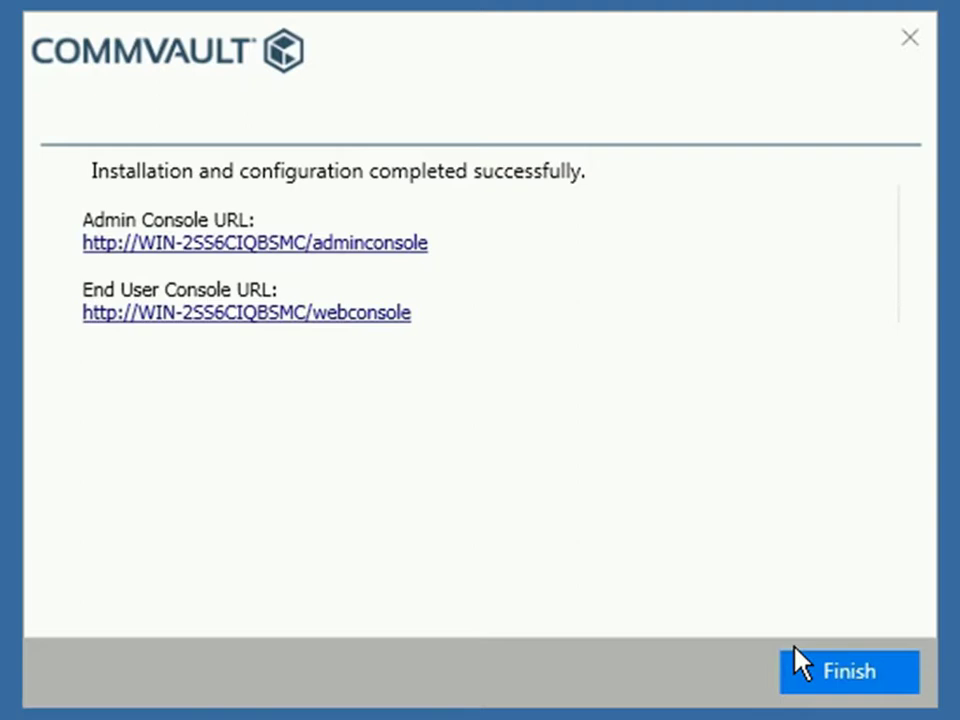
# Close the finished installer and launch Commvault CommCell Console from All Programs > Commvault
pyautogui.click(840, 686)
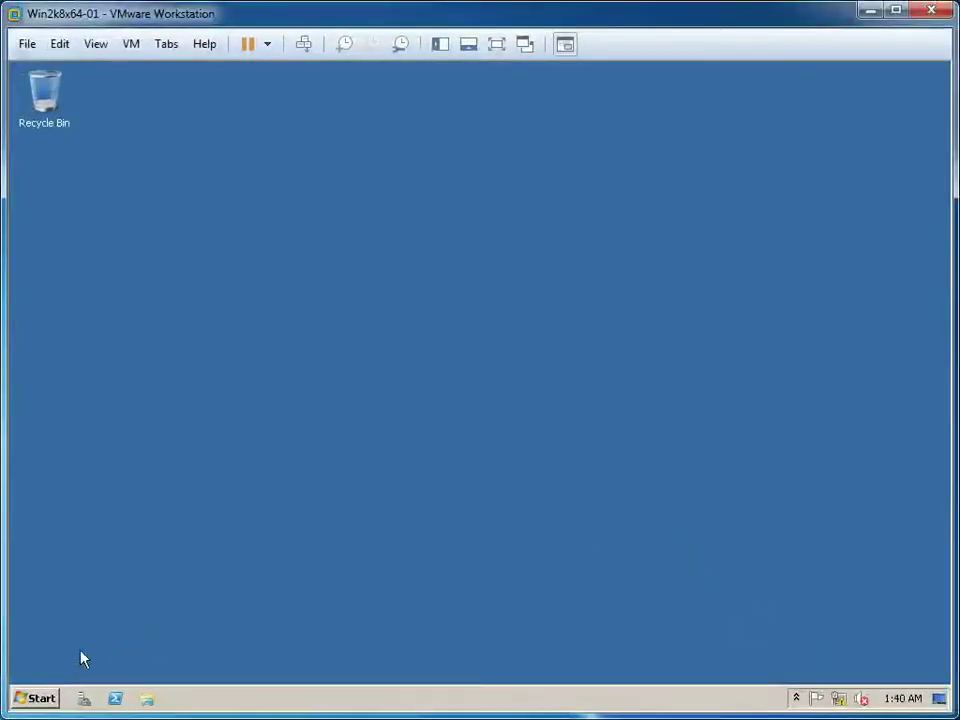
pyautogui.click(42, 699)
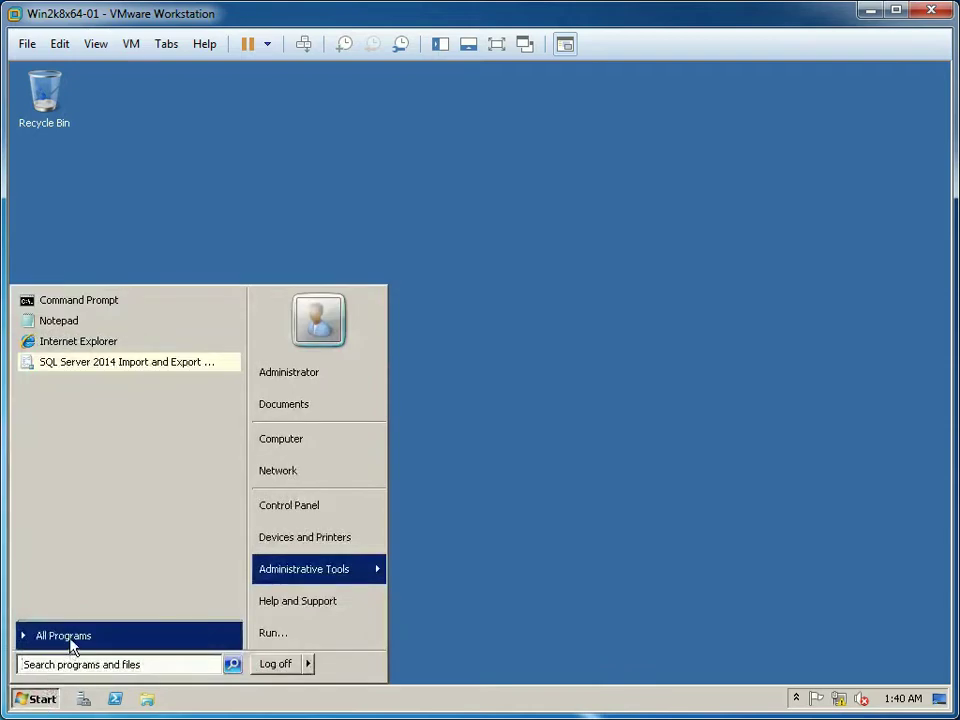
pyautogui.click(63, 636)
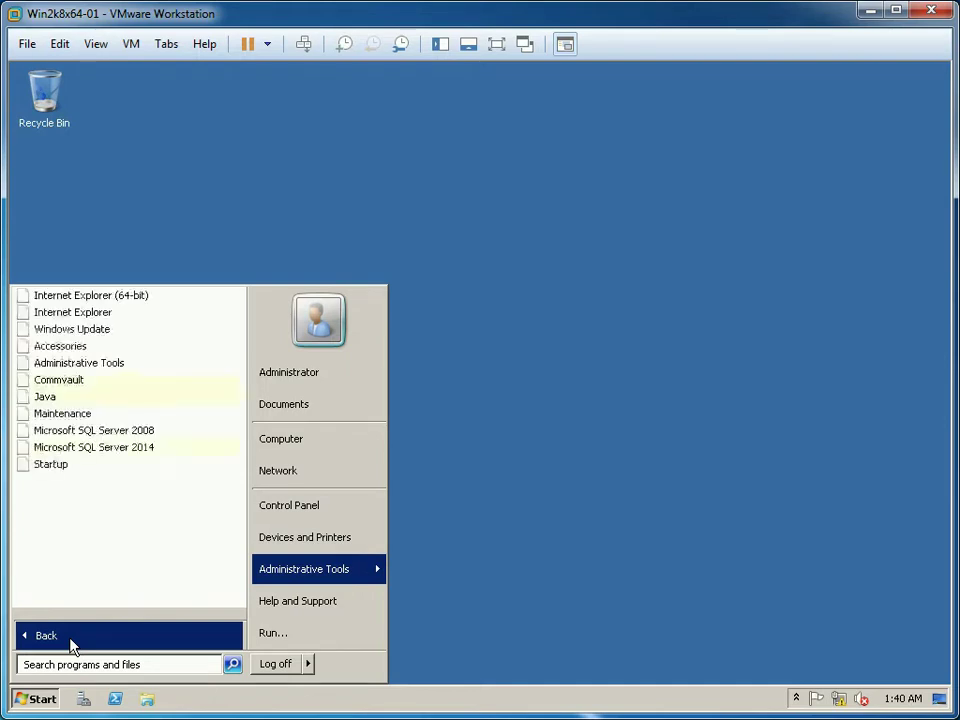
pyautogui.click(94, 380)
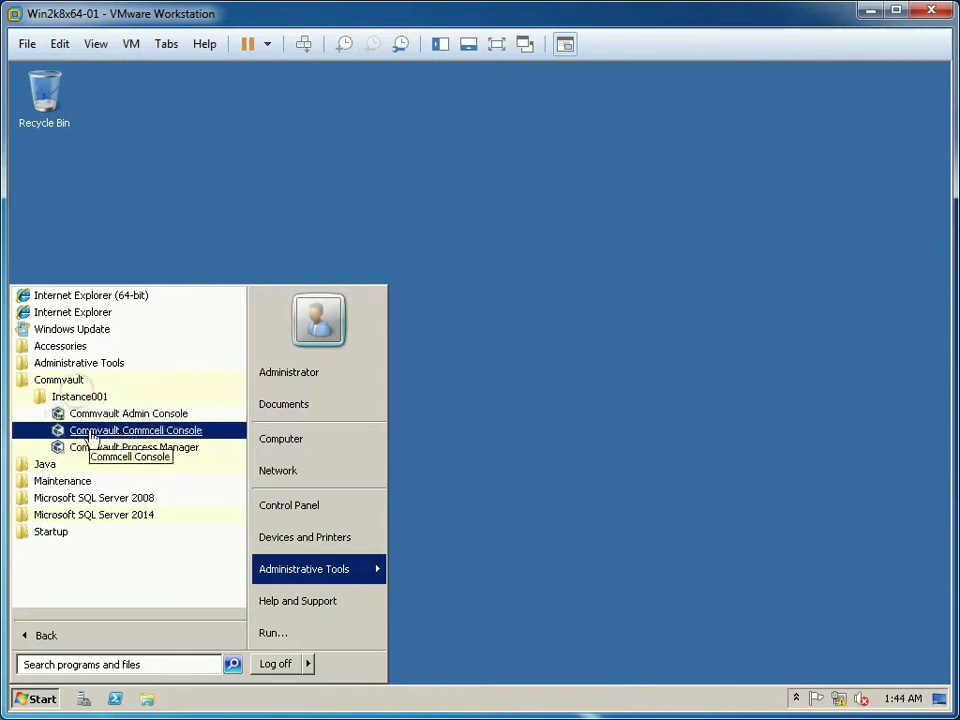
pyautogui.click(120, 432)
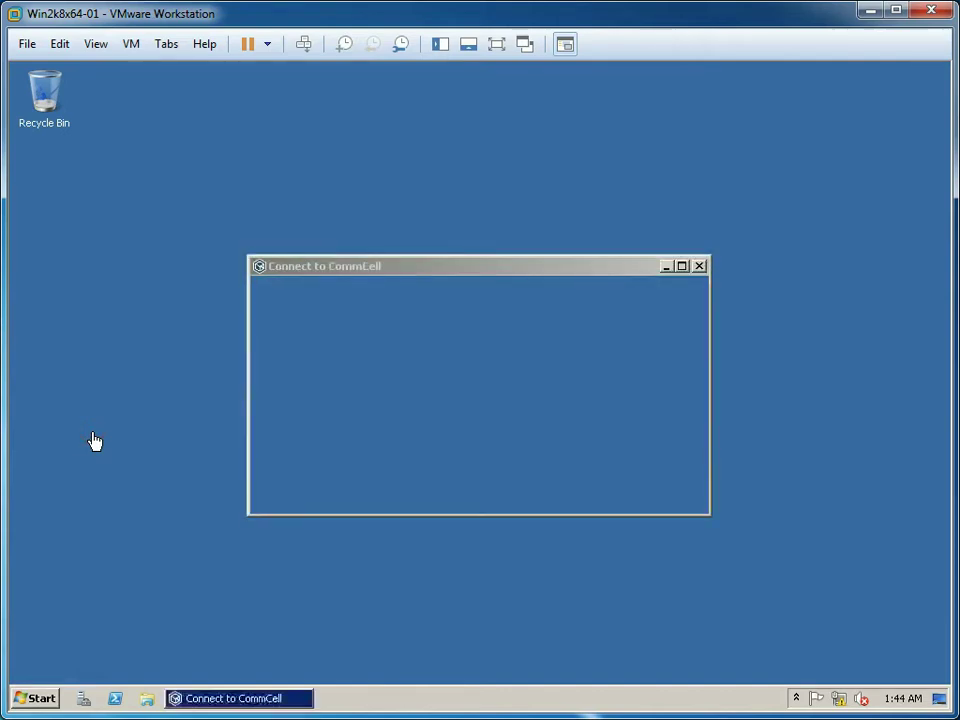
# Log in to the CommCell as admin with the account password, then close the License Status window
pyautogui.click(443, 313)
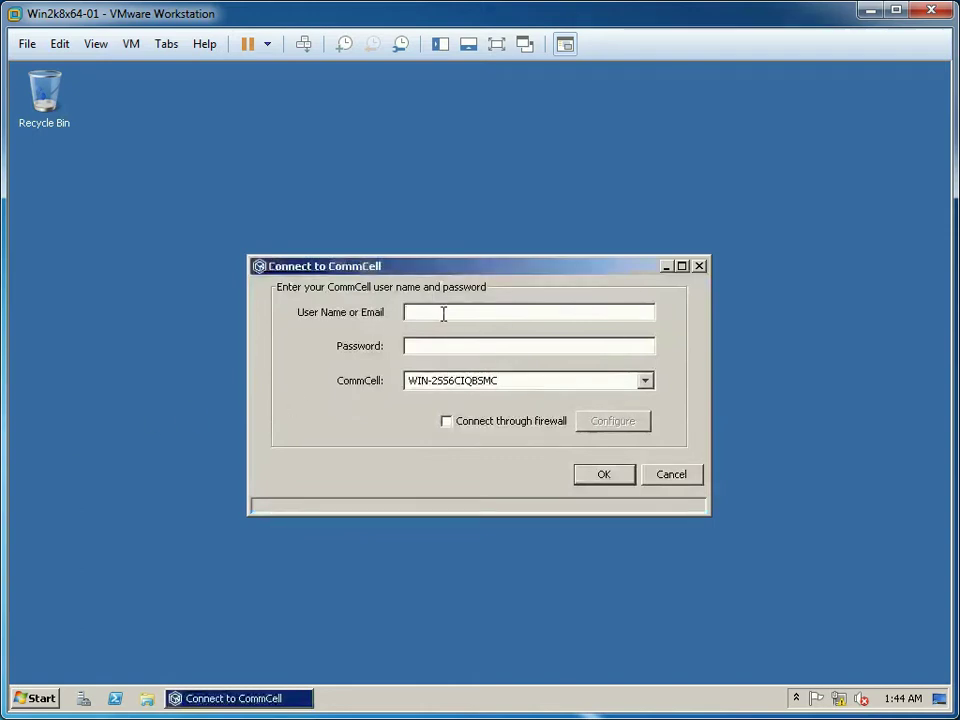
pyautogui.write('admin')
pyautogui.press('Tab')
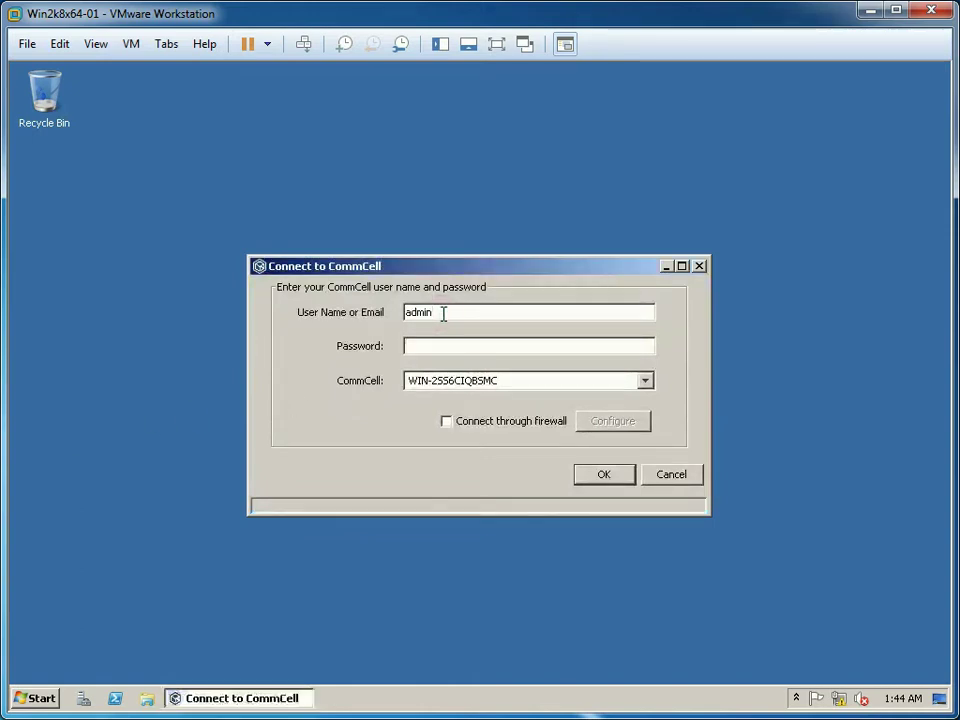
pyautogui.write('***********')
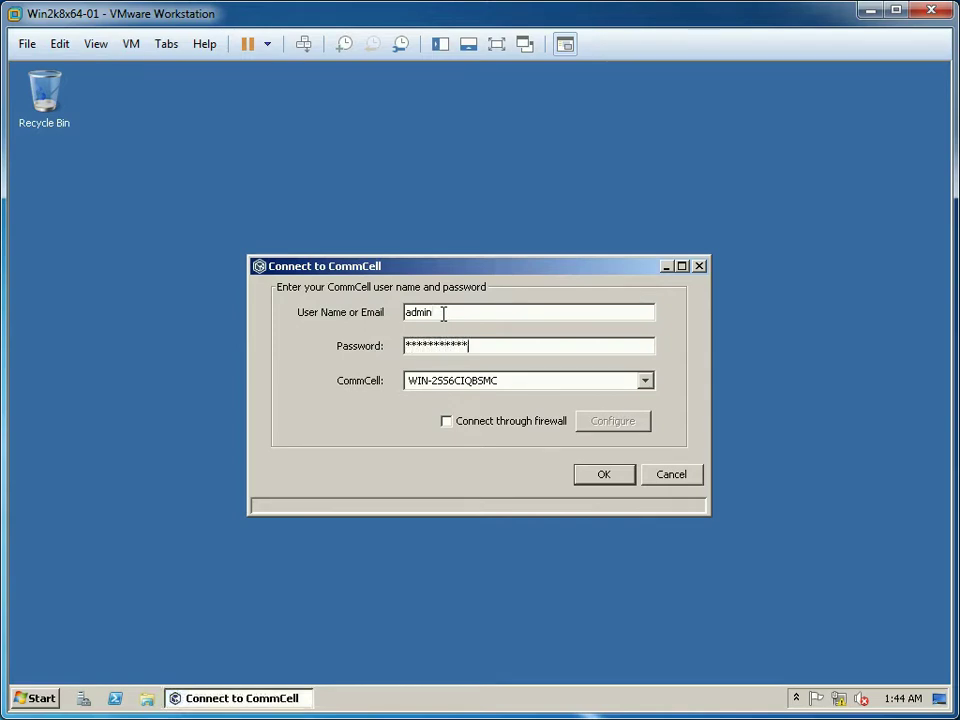
pyautogui.write('**')
pyautogui.press('Return')
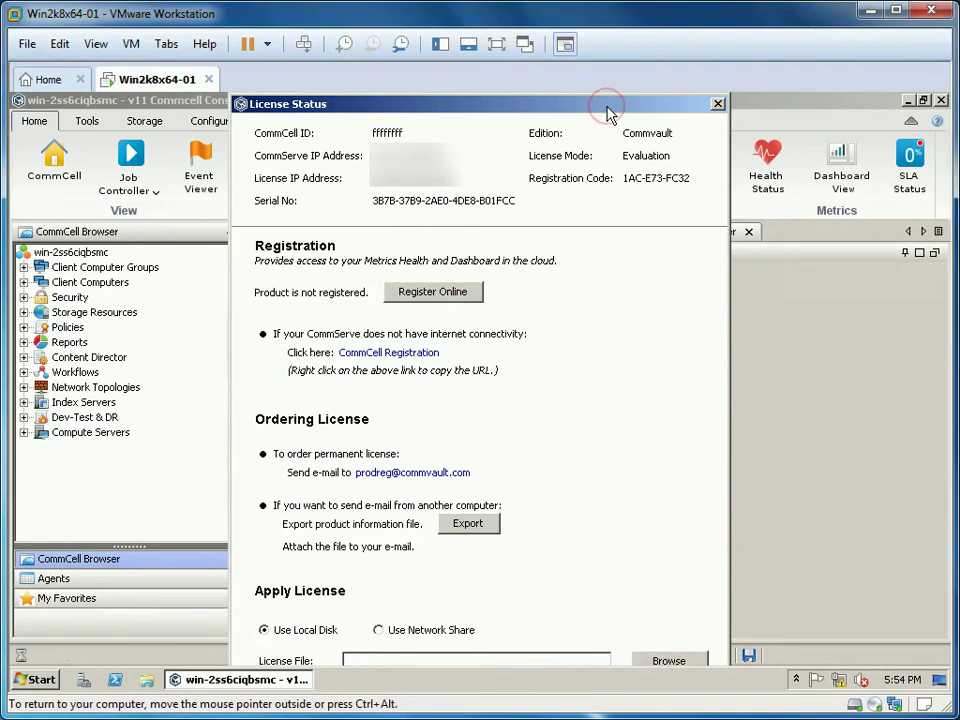
pyautogui.click(718, 106)
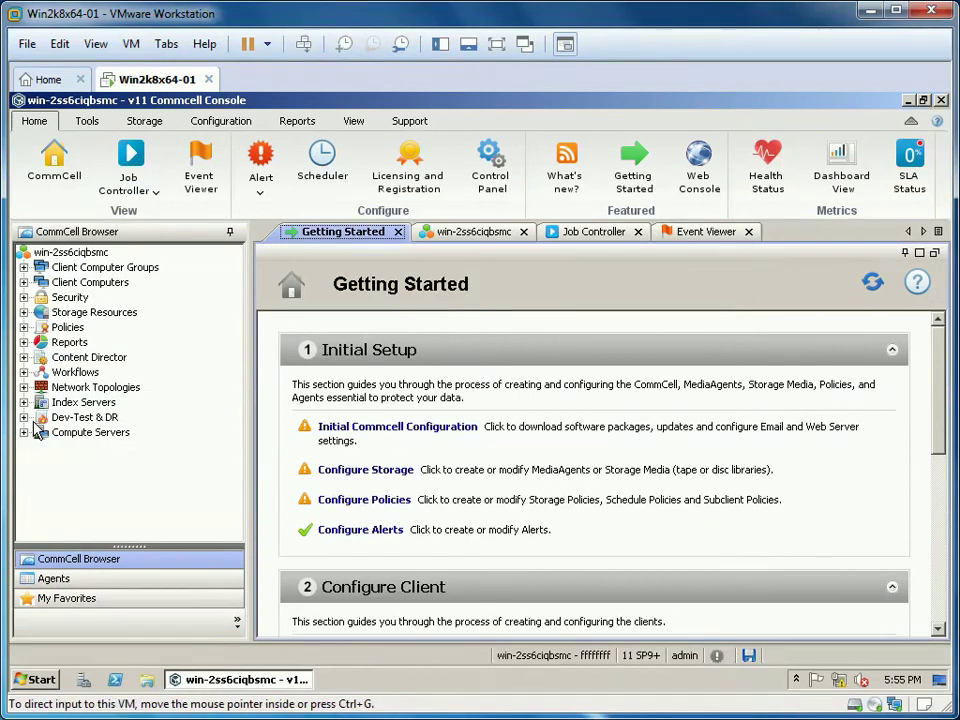